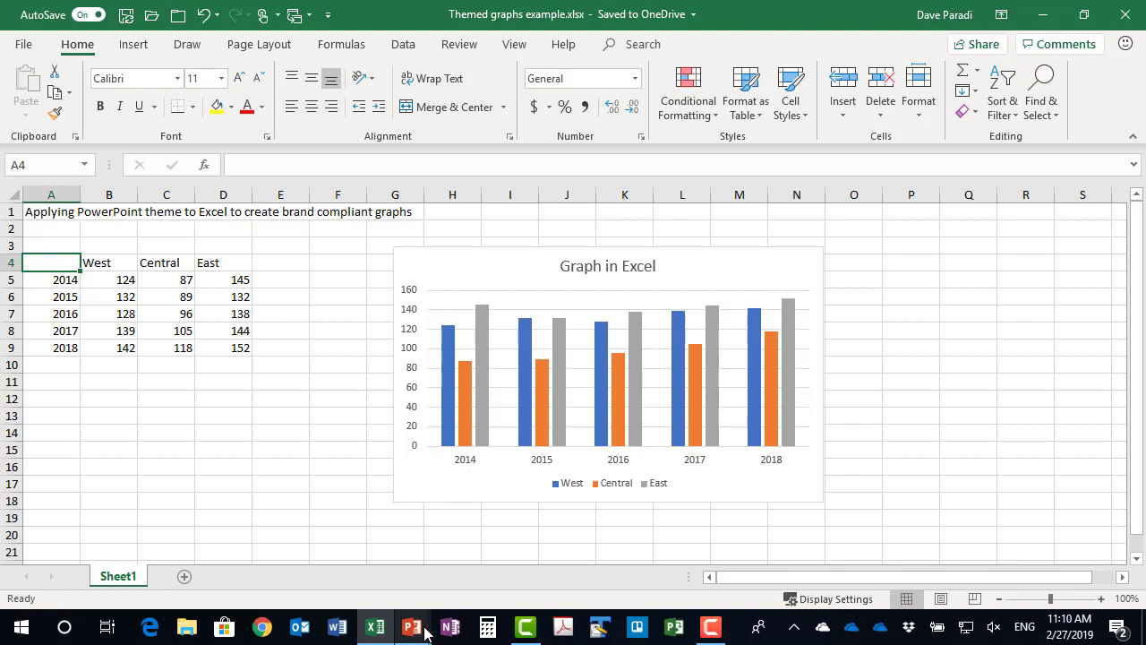
- Draw a small rectangle near the top right of the Template Example 3 title slide
{"action": "mouse_move", "coordinate": [410, 627]}
{"action": "left_click", "coordinate": [498, 576]}
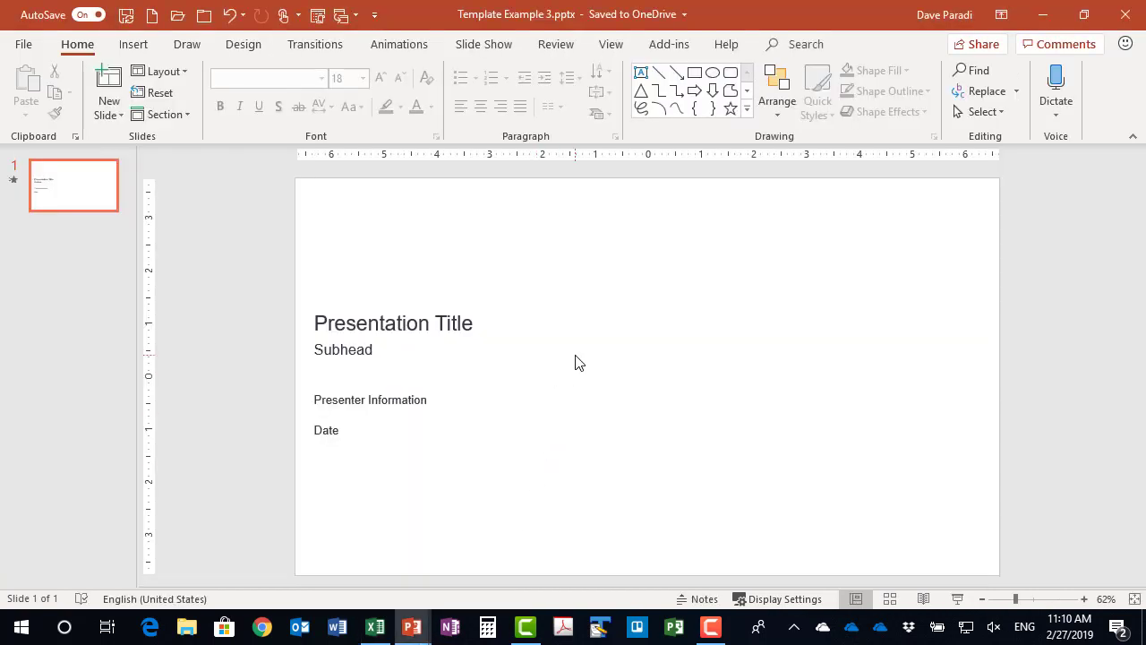
{"action": "left_click", "coordinate": [695, 74]}
{"action": "left_click_drag", "start_coordinate": [750, 200], "coordinate": [796, 237]}
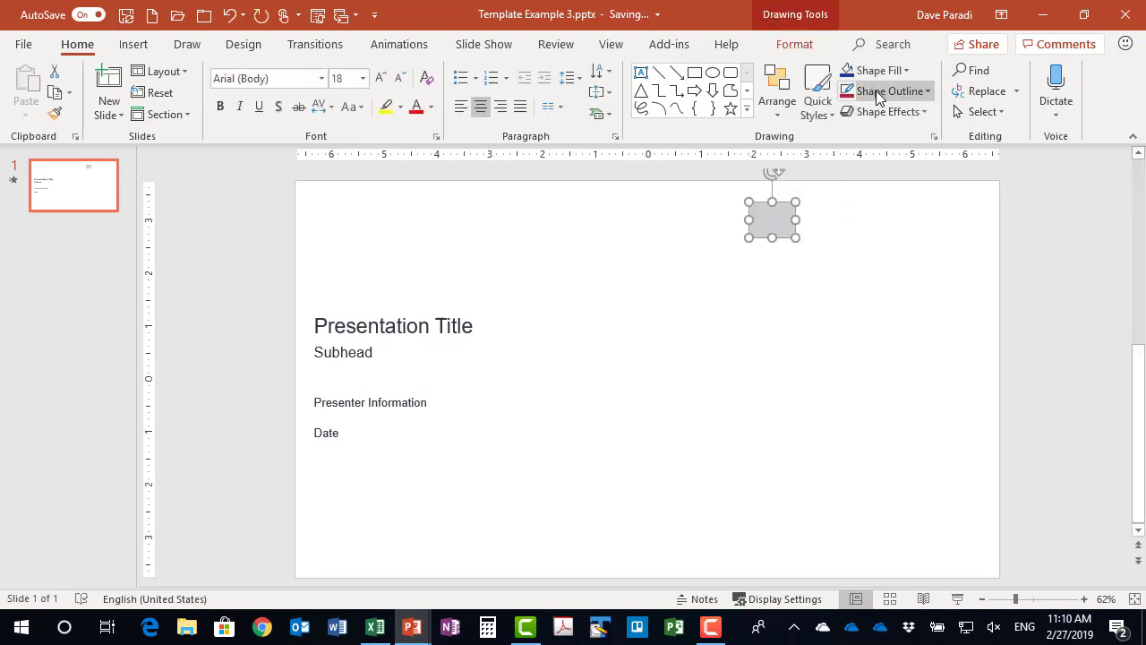
- Check the rectangle's Shape Fill colours, leaving its fill unchanged
{"action": "left_click", "coordinate": [891, 71]}
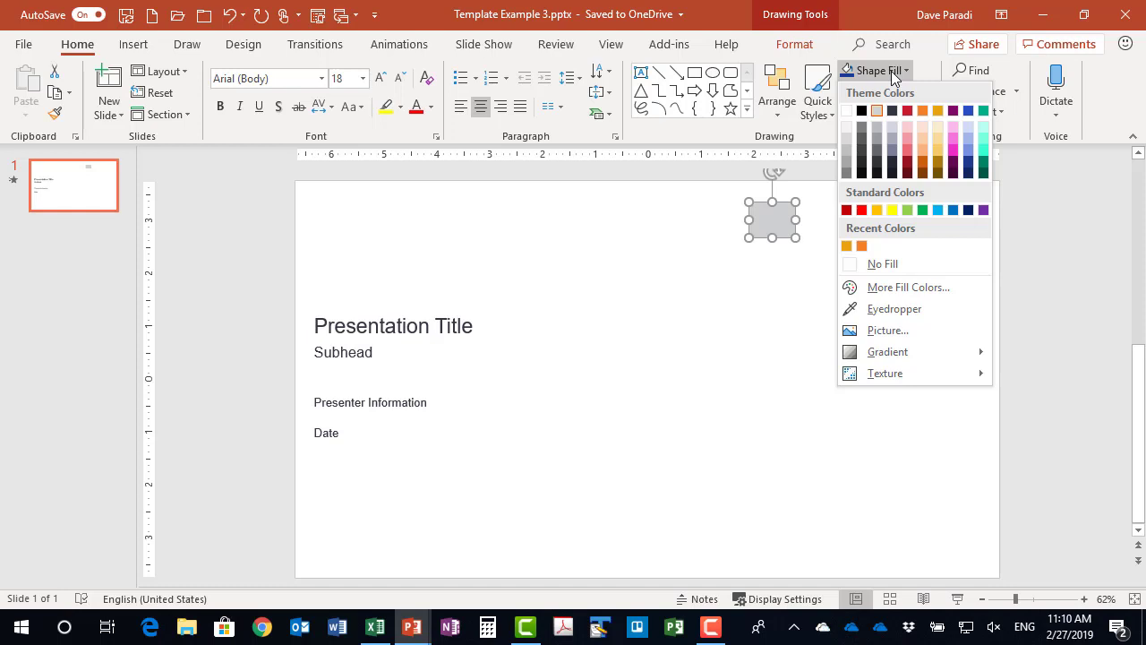
{"action": "left_click", "coordinate": [891, 70]}
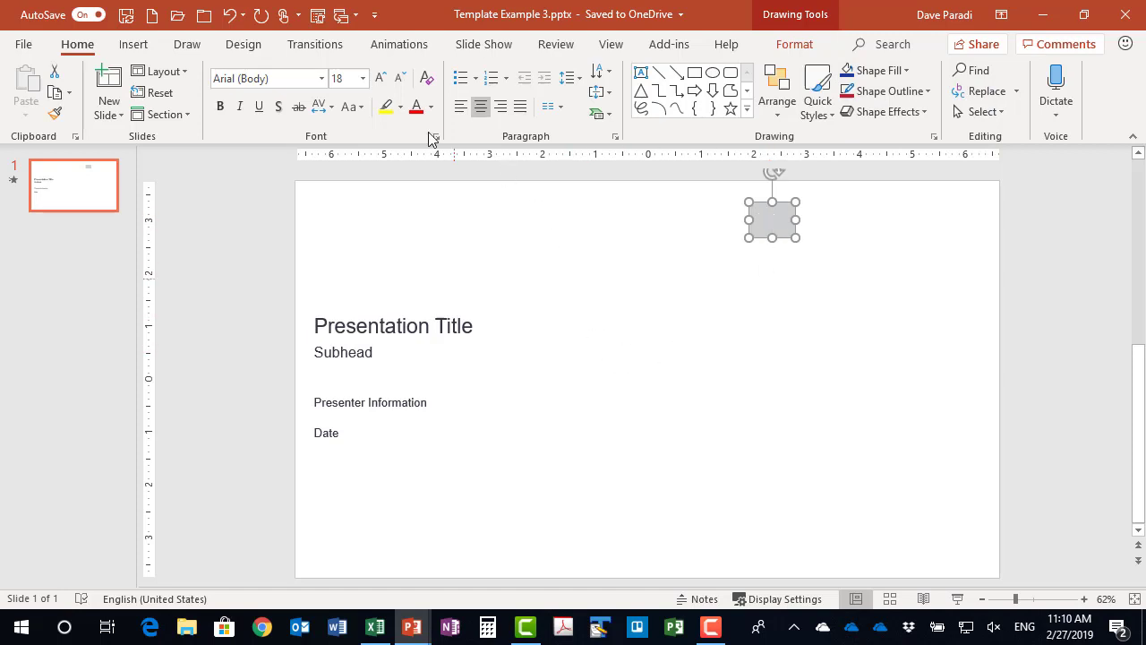
{"action": "left_click", "coordinate": [345, 16]}
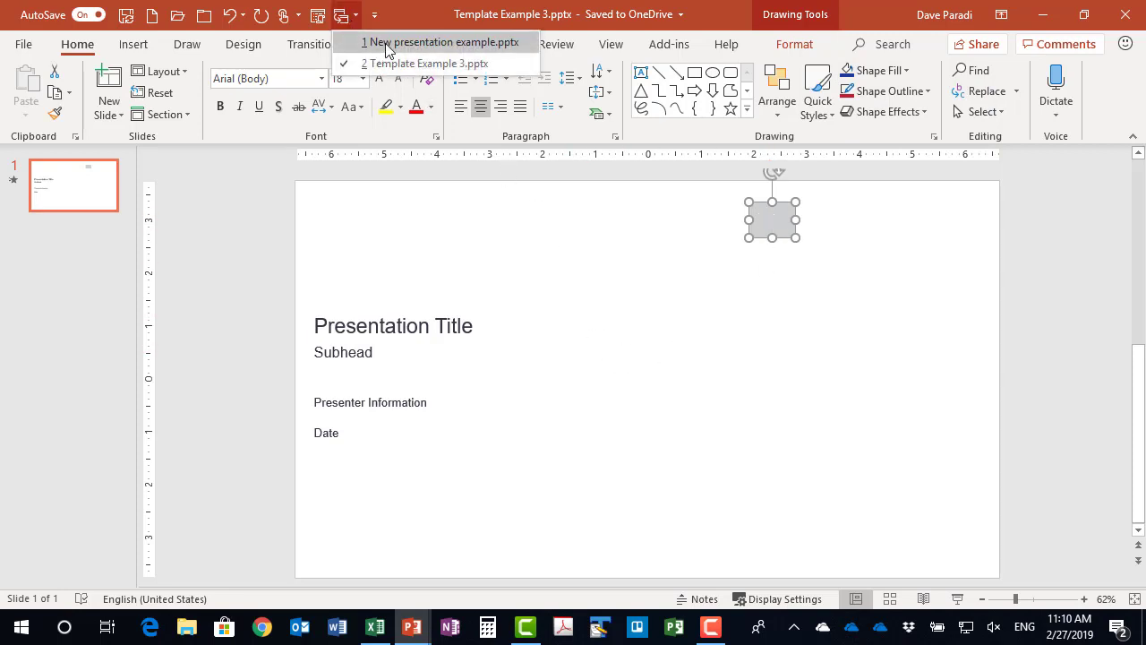
- Switch to New presentation example.pptx to view its West/Central/East column chart slide
{"action": "left_click", "coordinate": [385, 43]}
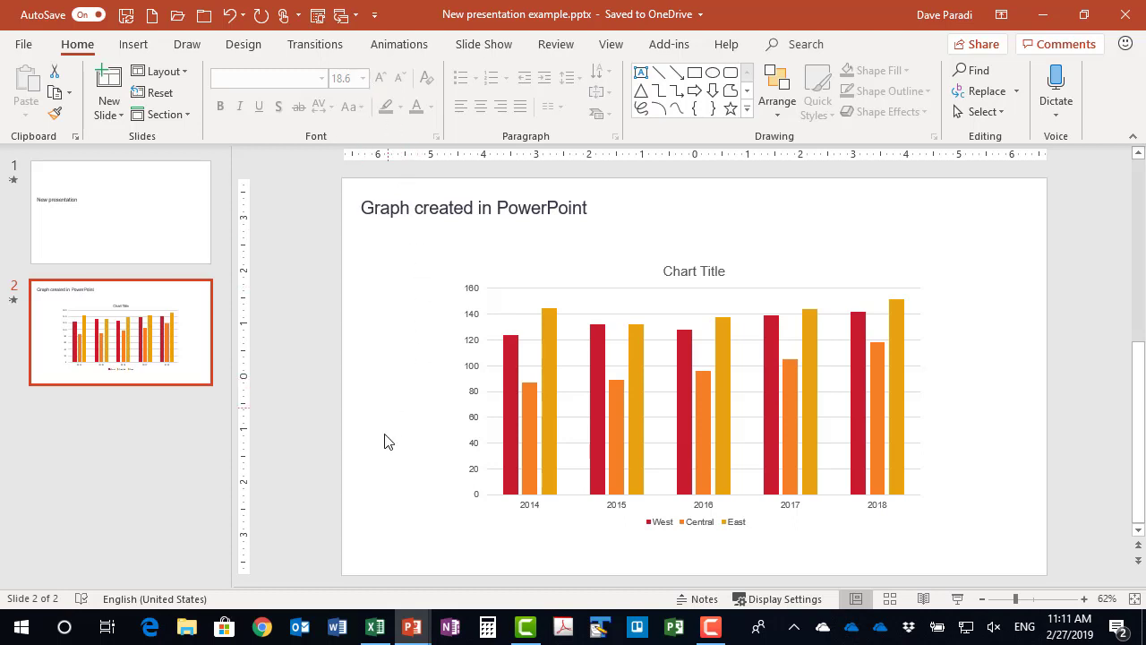
- Return to Template Example 3, delete the grey rectangle, and expand the Design Themes gallery
{"action": "mouse_move", "coordinate": [416, 627]}
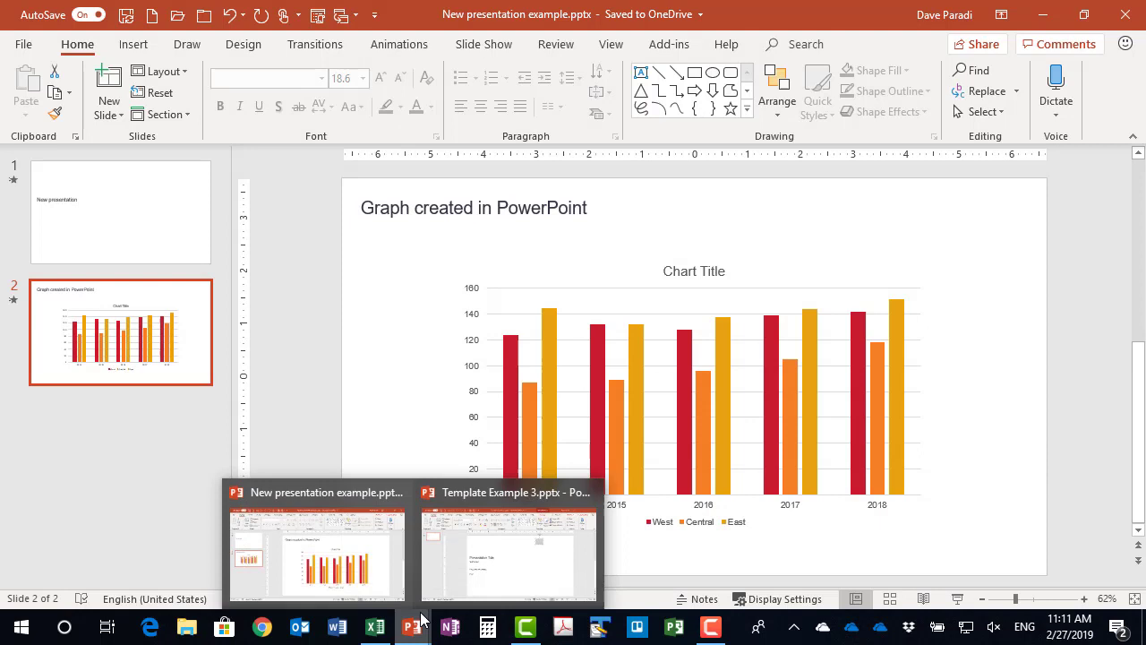
{"action": "left_click", "coordinate": [474, 551]}
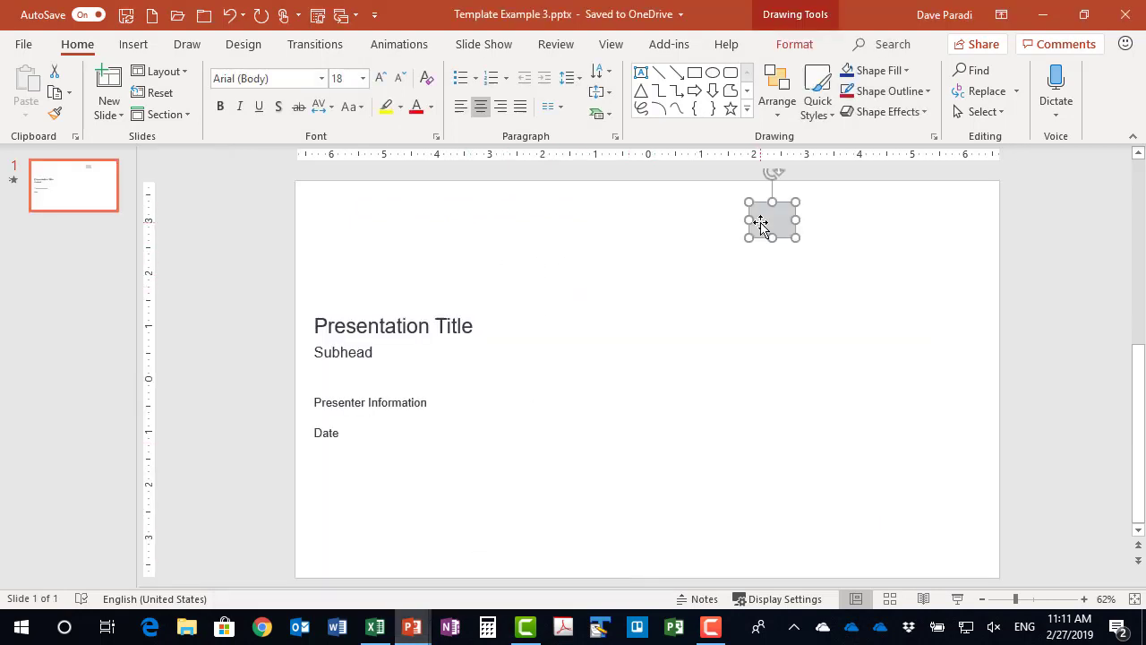
{"action": "key", "text": "Delete"}
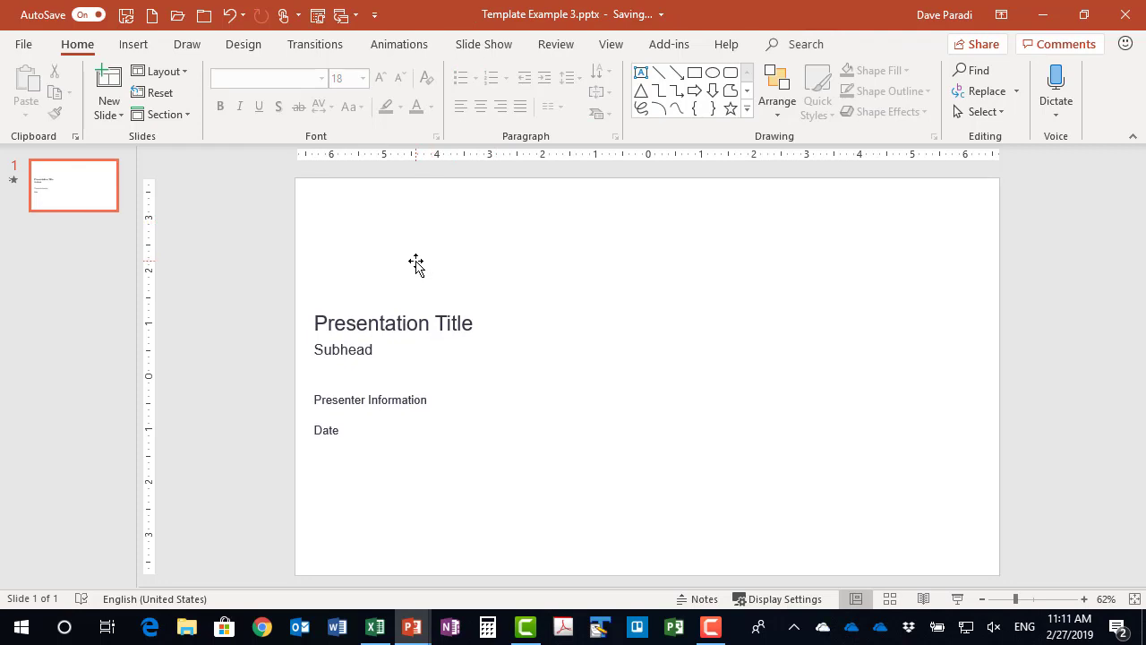
{"action": "left_click", "coordinate": [248, 50]}
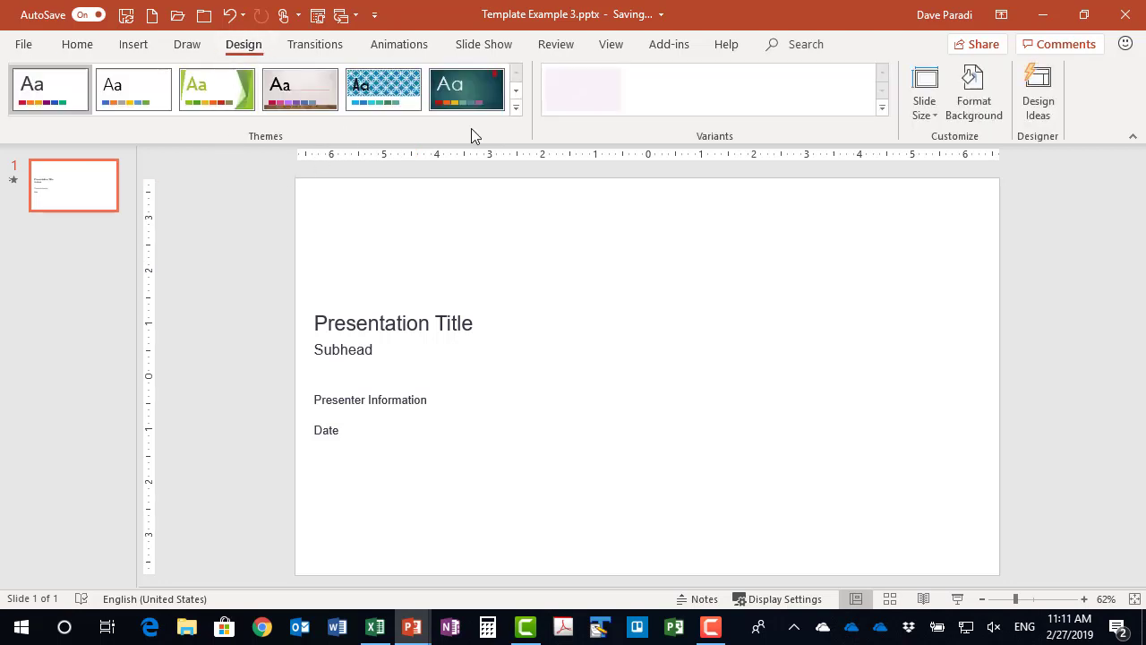
{"action": "left_click", "coordinate": [517, 109]}
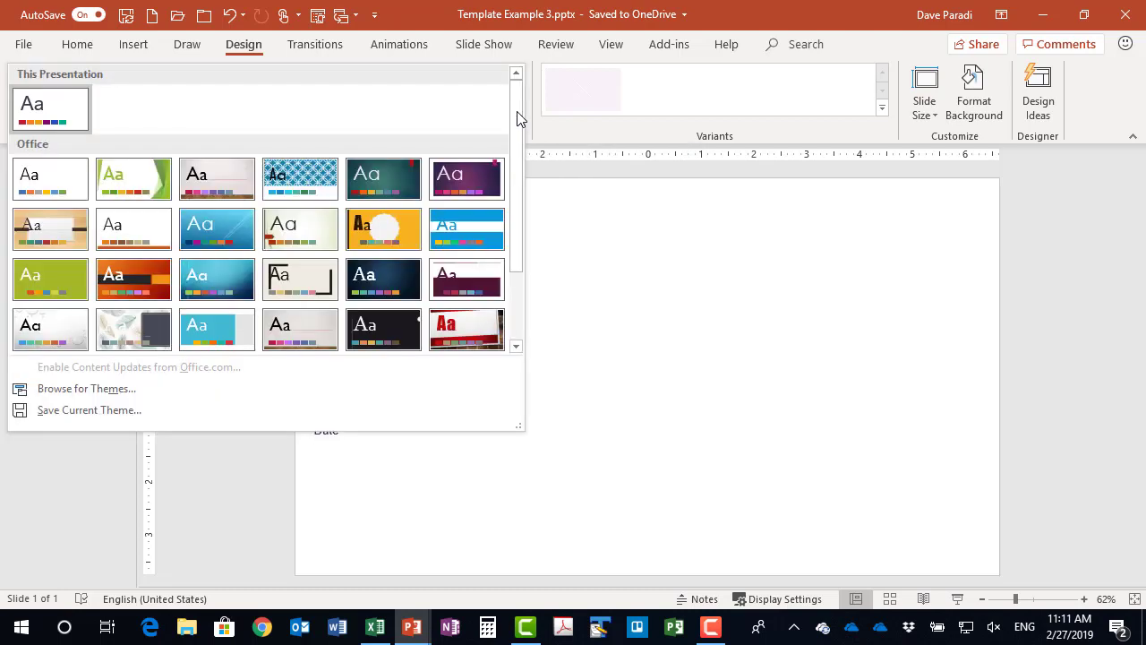
- Save the current theme as PPTTheme1.thmx in the Issue 434 visuals folder
{"action": "left_click", "coordinate": [129, 412]}
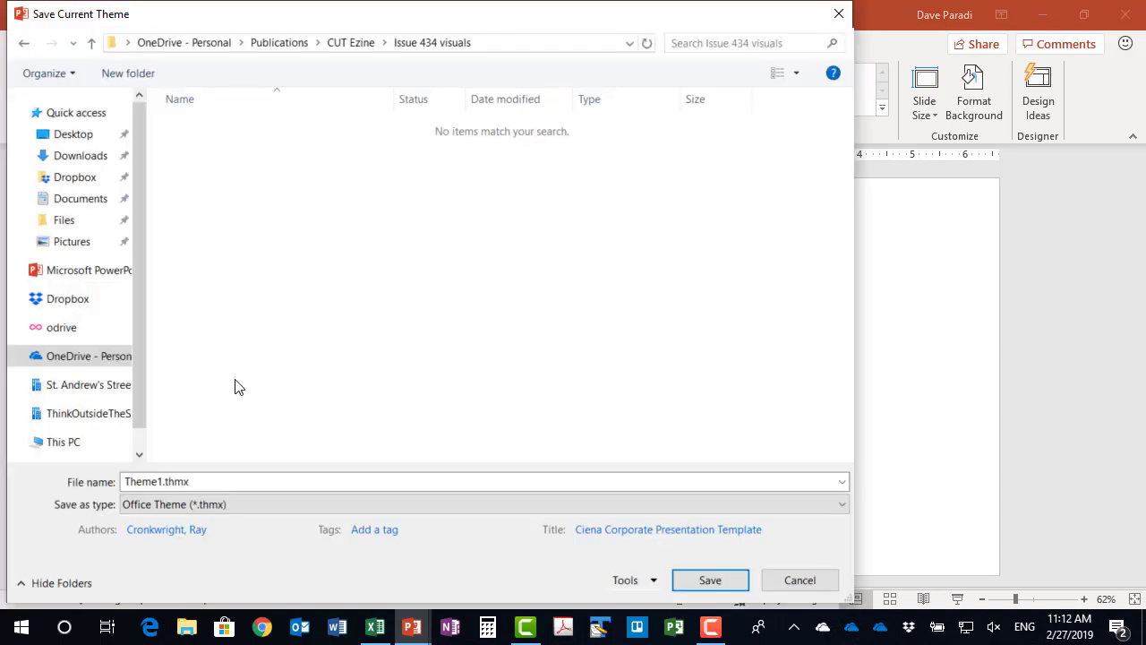
{"action": "left_click", "coordinate": [129, 480]}
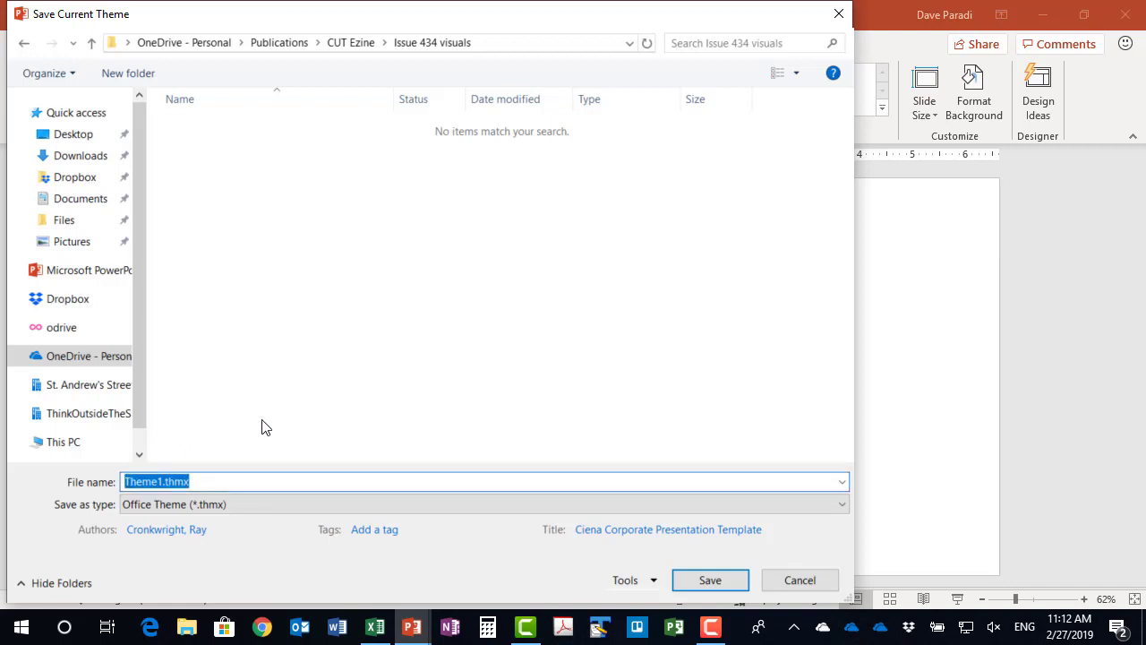
{"action": "key", "text": "Home"}
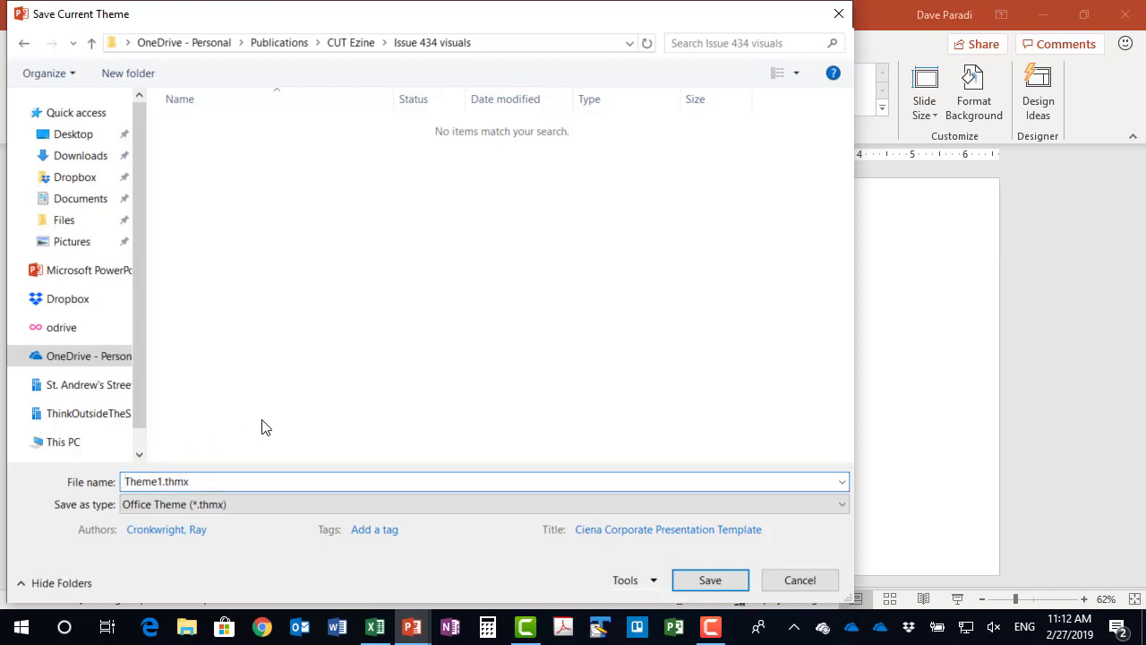
{"action": "type", "text": "PPT"}
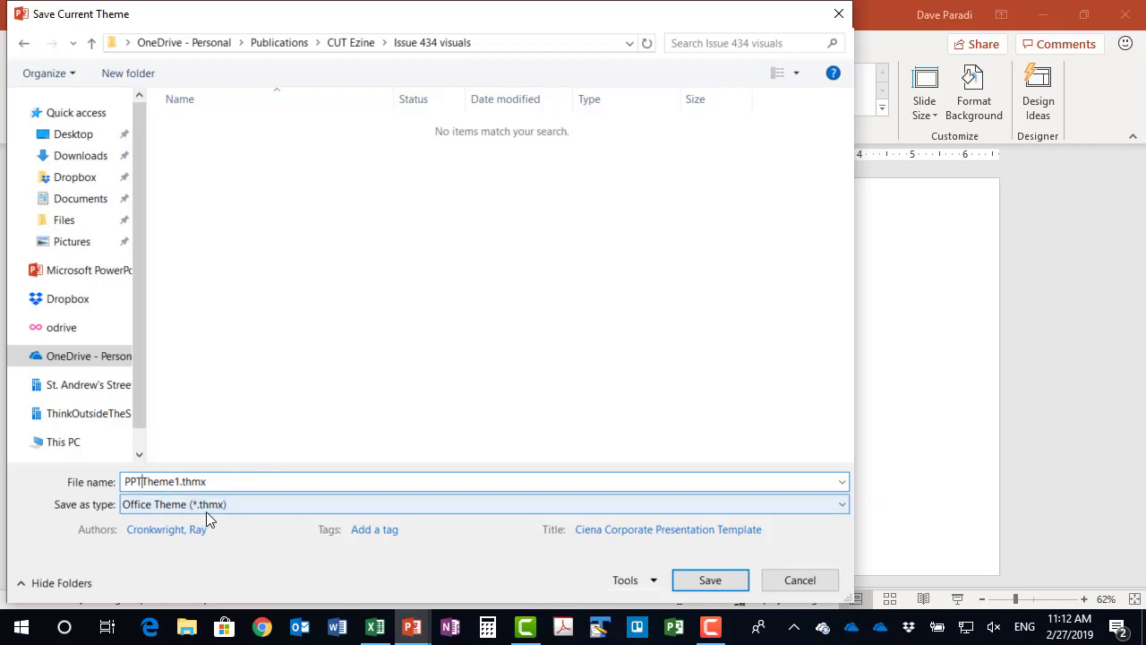
{"action": "left_click", "coordinate": [703, 581]}
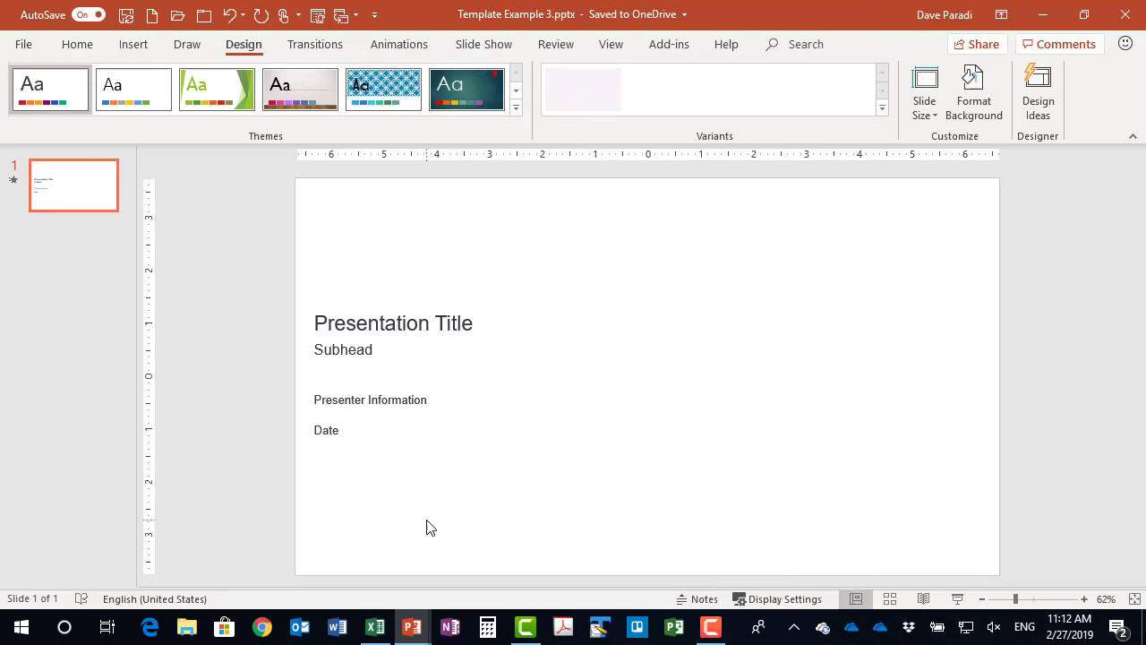
- In the Themed graphs example workbook, browse Page Layout themes and pick PPTTheme1.thmx
{"action": "left_click", "coordinate": [375, 632]}
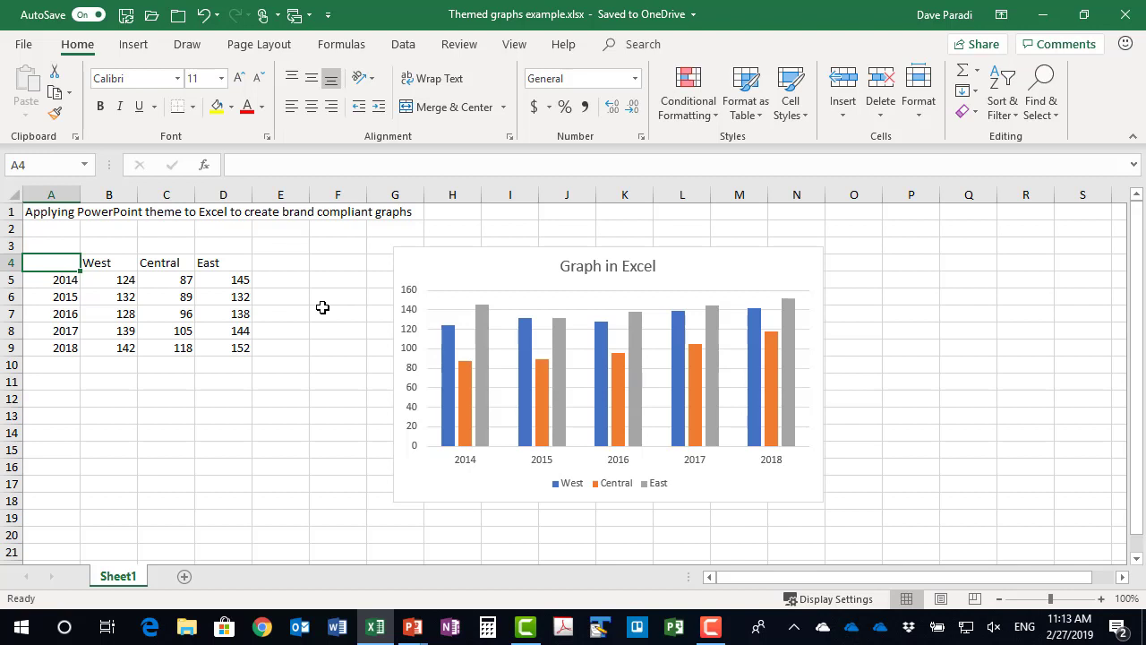
{"action": "left_click", "coordinate": [263, 45]}
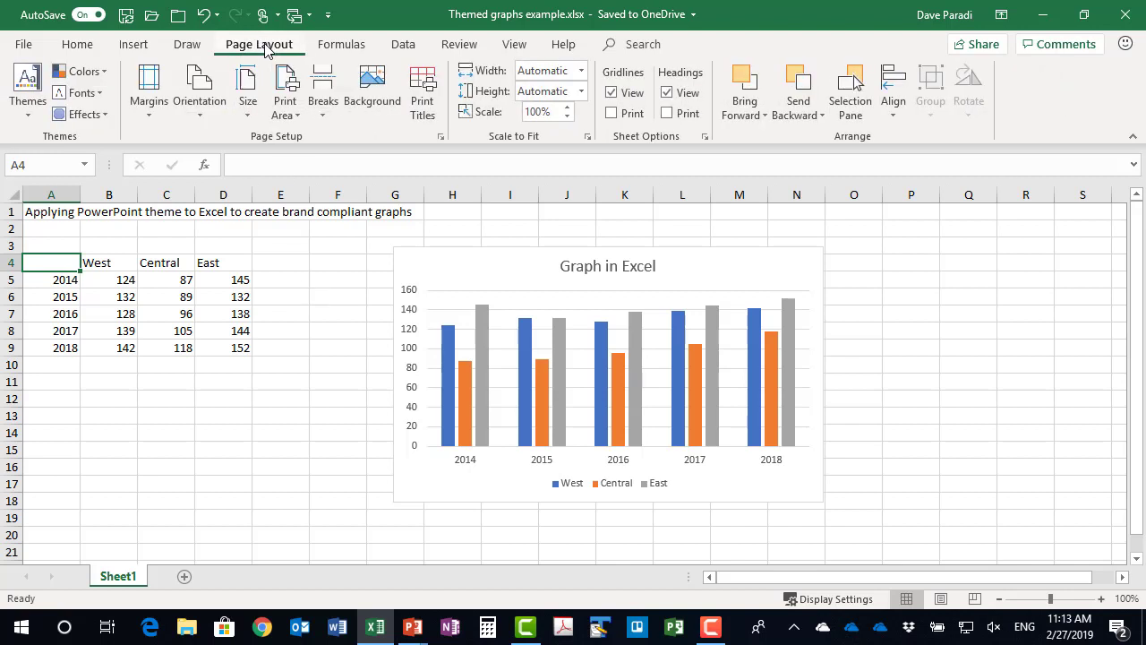
{"action": "left_click", "coordinate": [31, 123]}
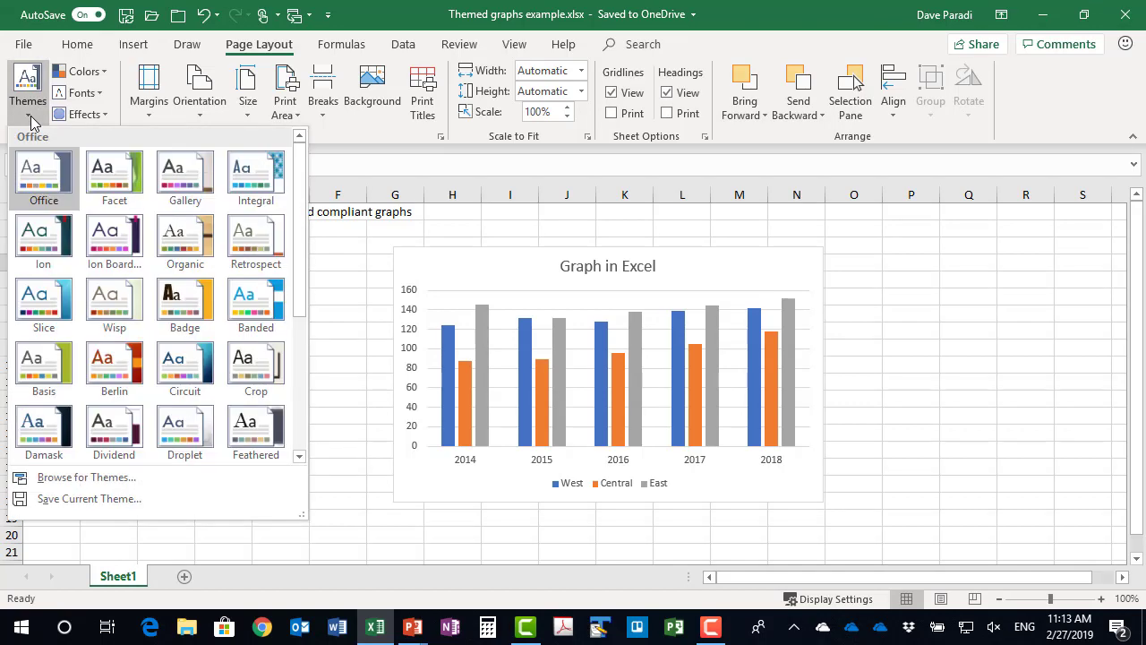
{"action": "left_click", "coordinate": [122, 481]}
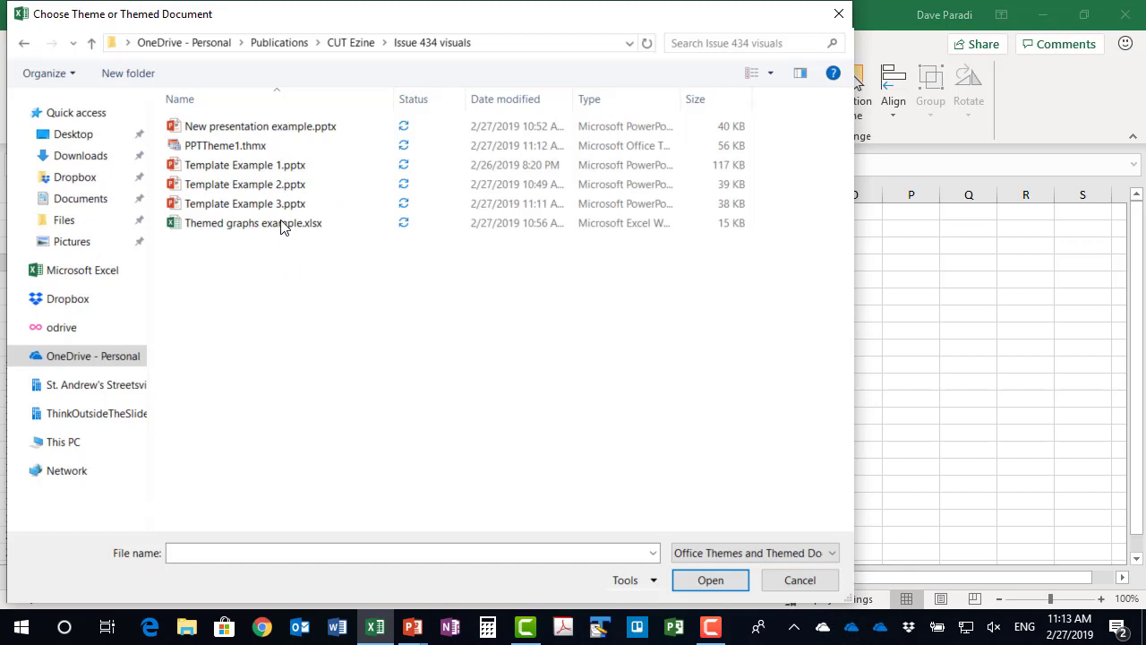
{"action": "left_click", "coordinate": [248, 151]}
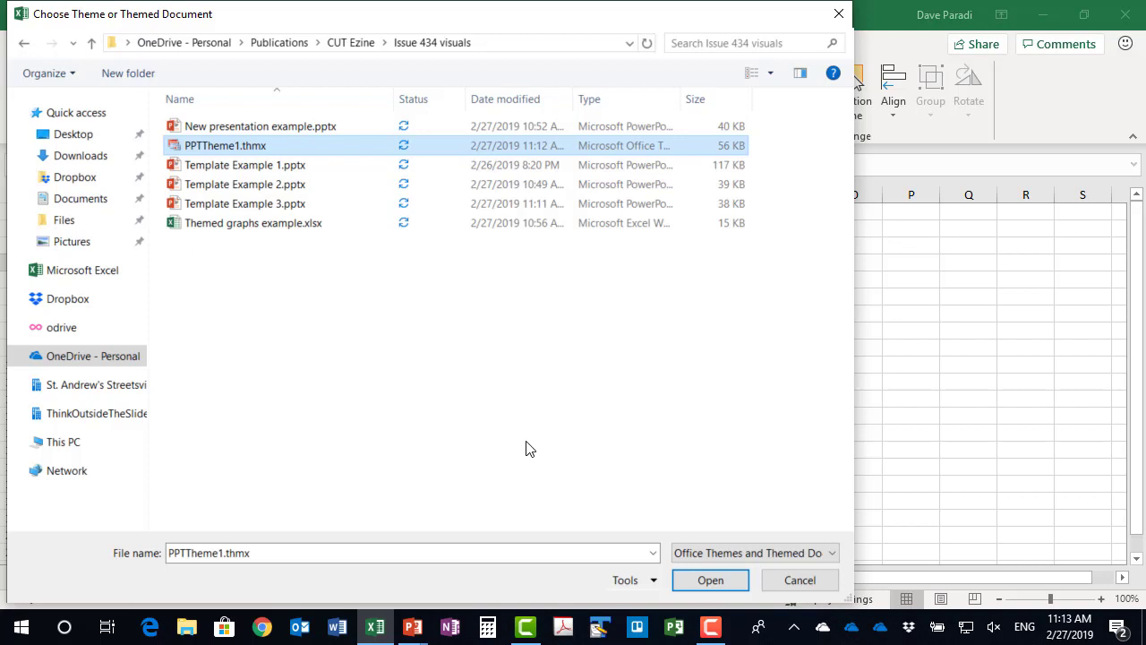
{"action": "left_click", "coordinate": [711, 580]}
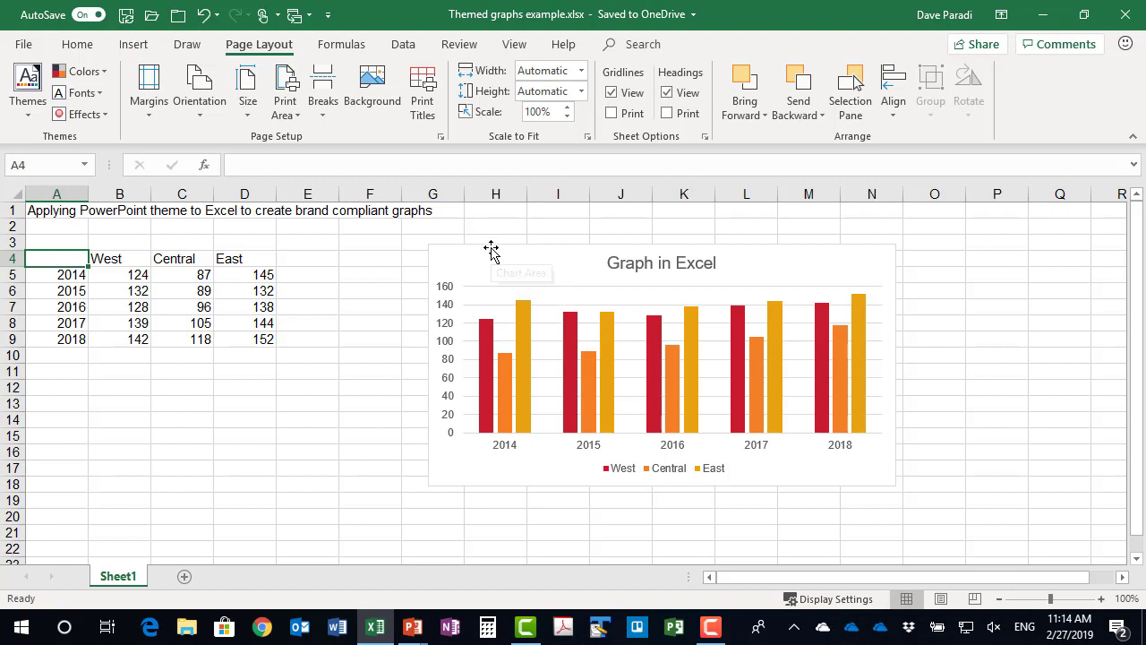
{"action": "left_click", "coordinate": [491, 248]}
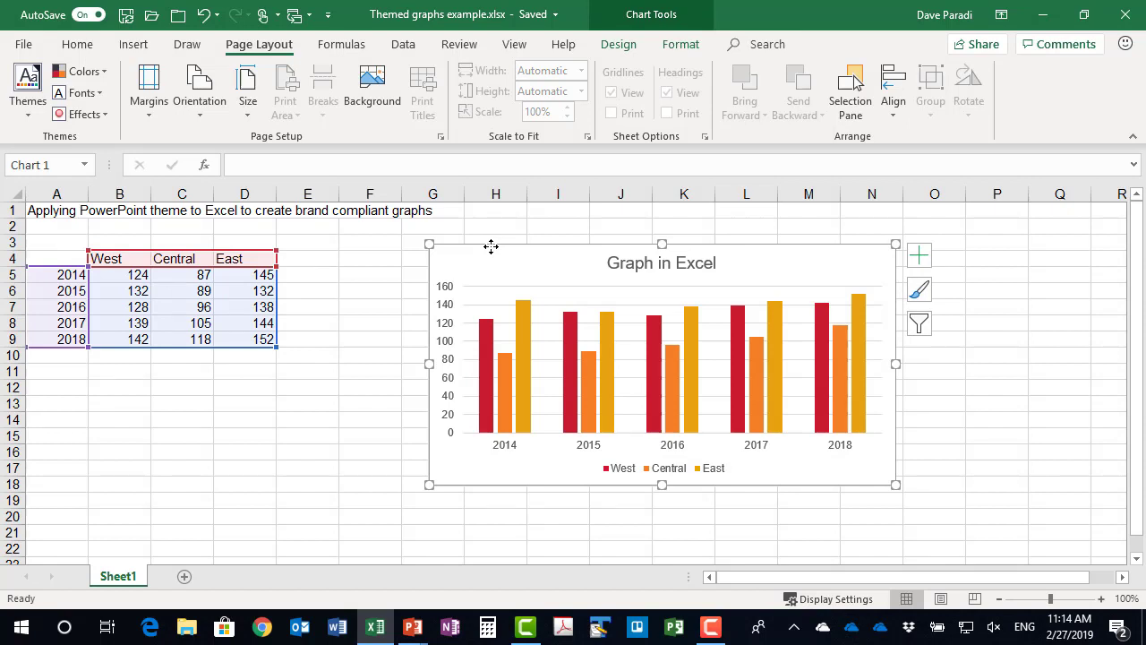
{"action": "left_click", "coordinate": [680, 45]}
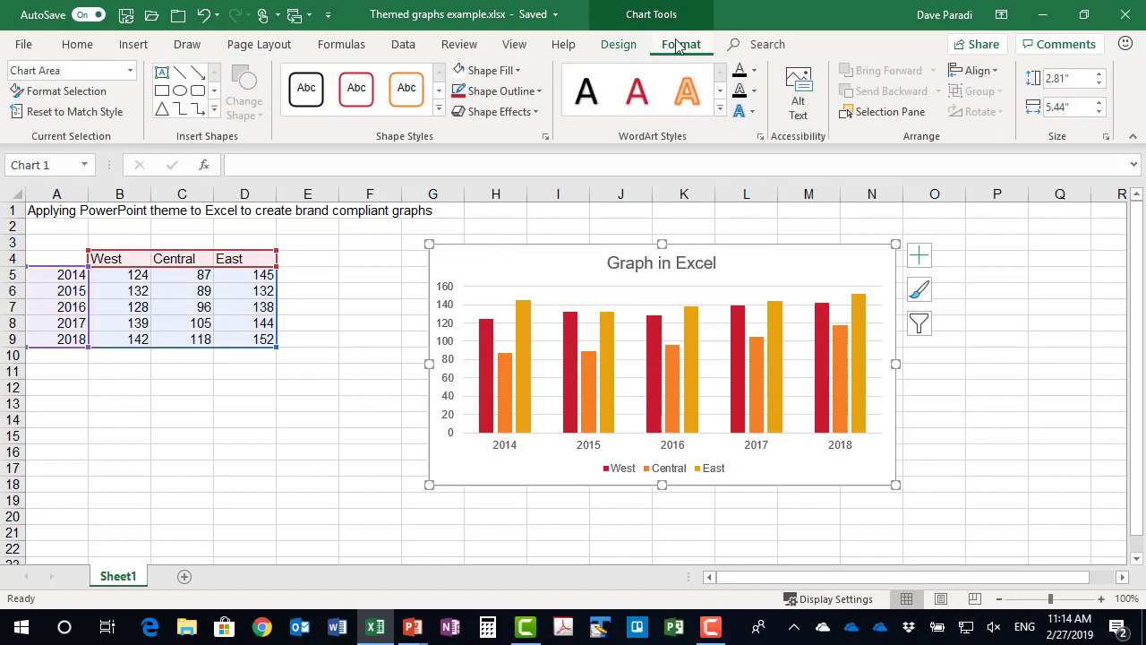
{"action": "left_click", "coordinate": [511, 77]}
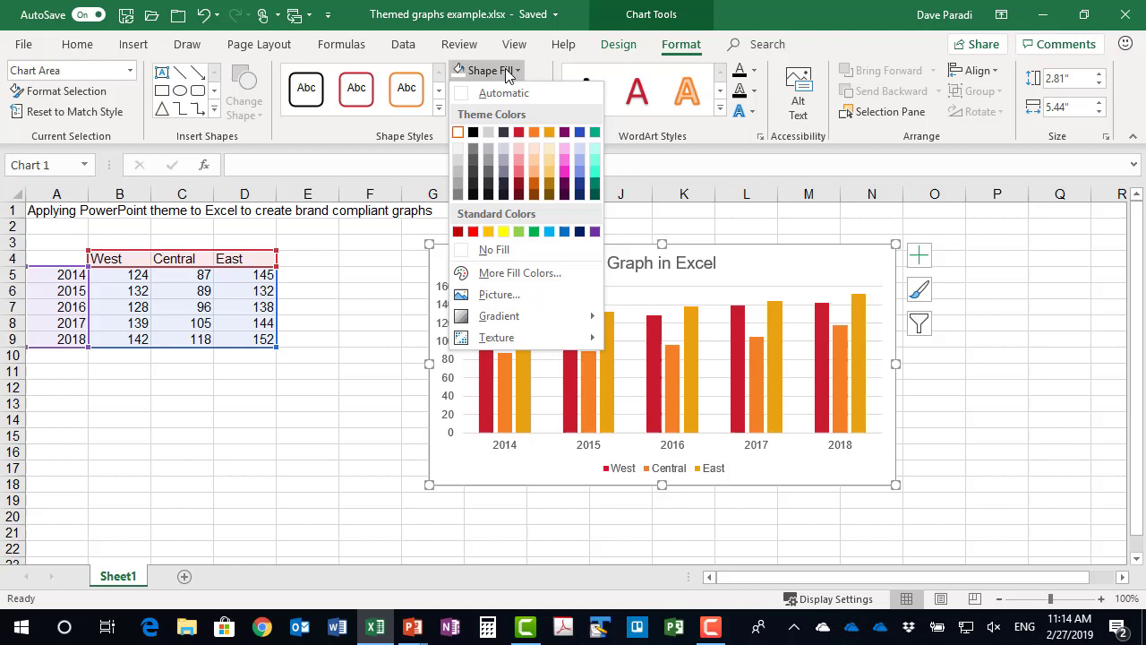
{"action": "left_click", "coordinate": [507, 75]}
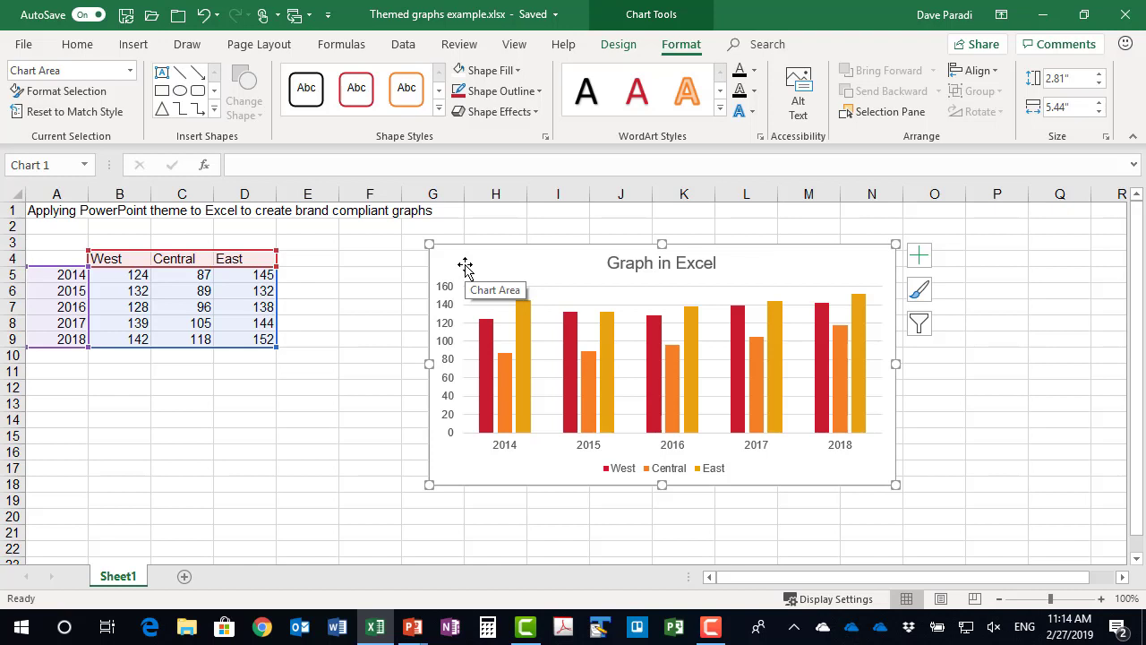
{"action": "left_click", "coordinate": [342, 340]}
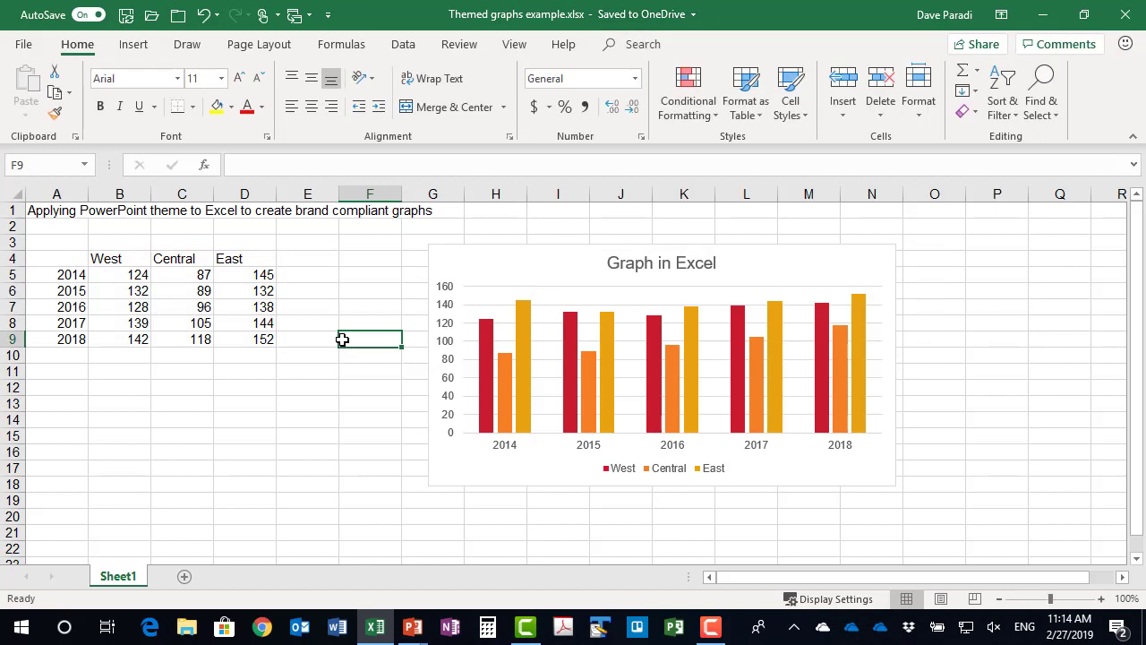
- Chart A4:D9 as a 2-D line chart of West, Central and East, moved left of the column chart
{"action": "left_click_drag", "start_coordinate": [73, 260], "coordinate": [241, 340]}
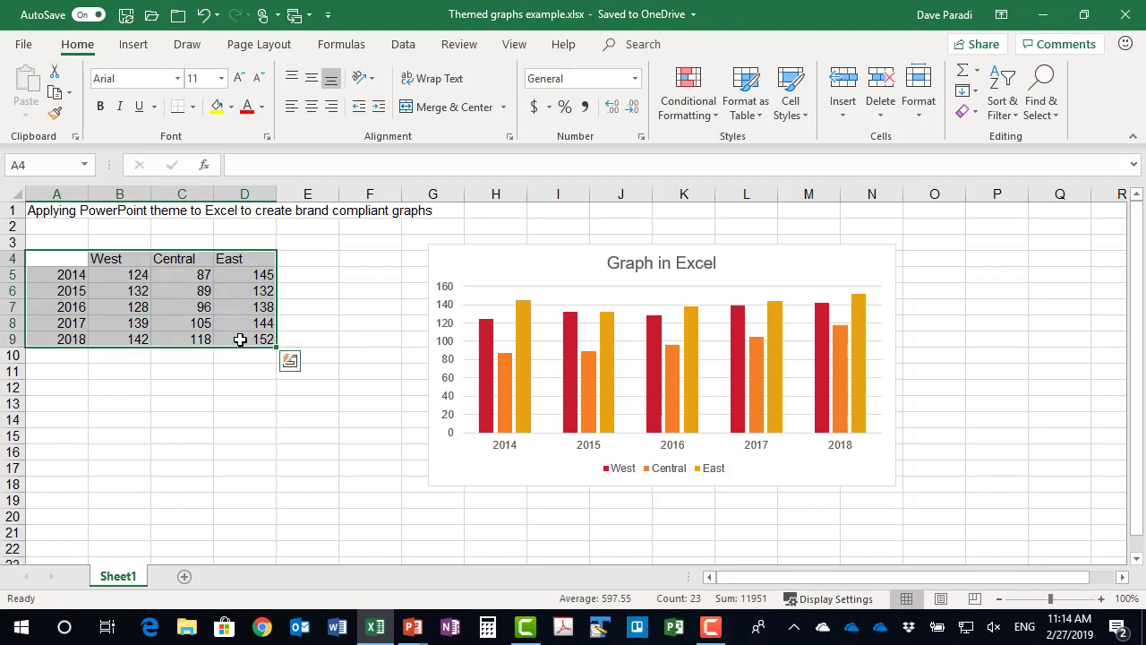
{"action": "left_click", "coordinate": [137, 46]}
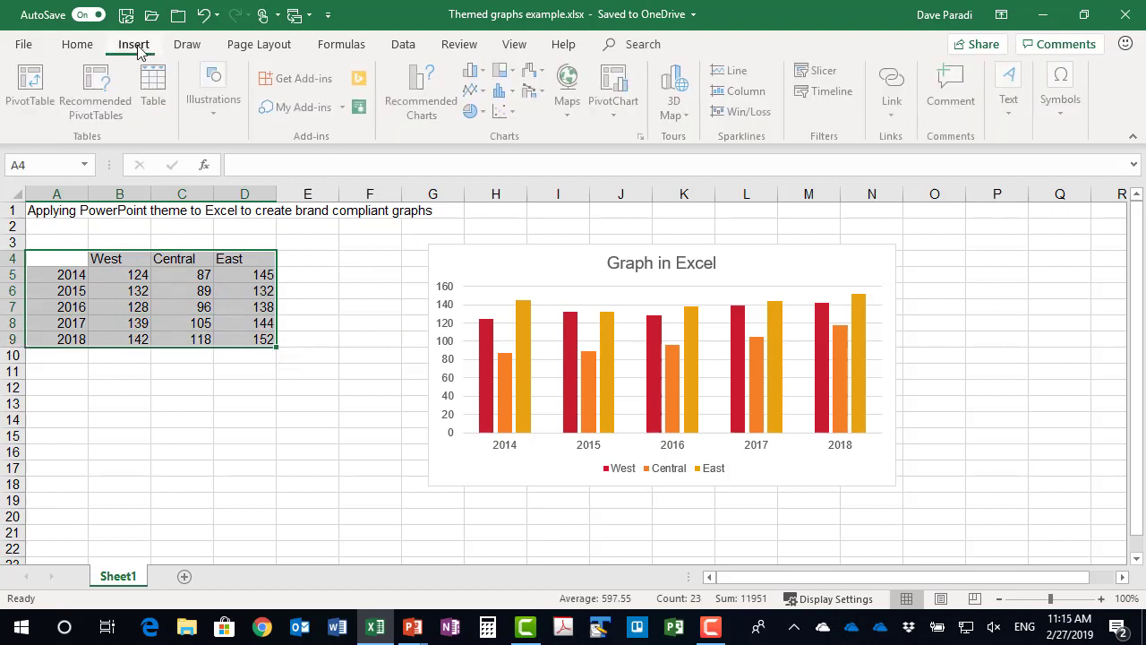
{"action": "left_click", "coordinate": [480, 90]}
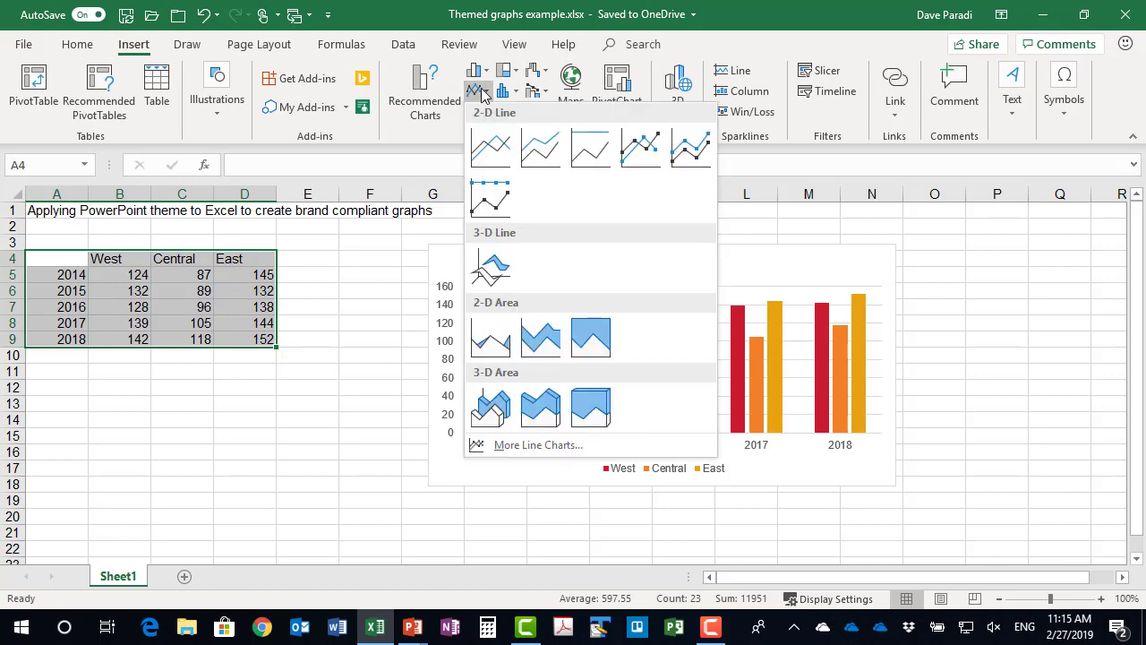
{"action": "left_click", "coordinate": [489, 146]}
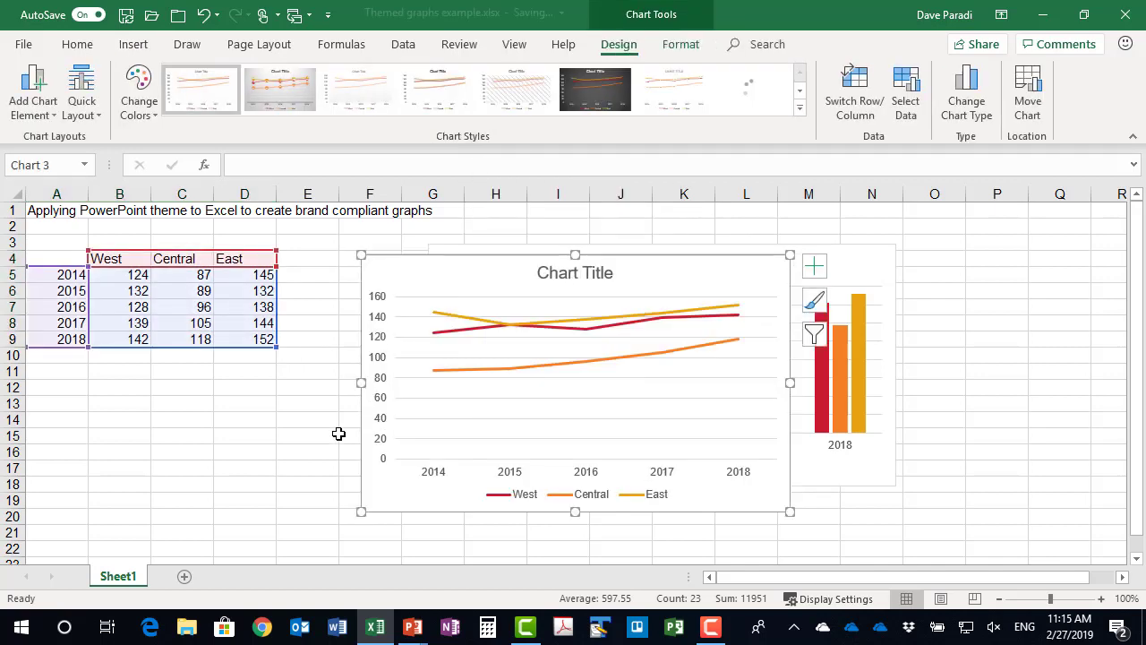
{"action": "left_click_drag", "start_coordinate": [445, 274], "coordinate": [374, 303]}
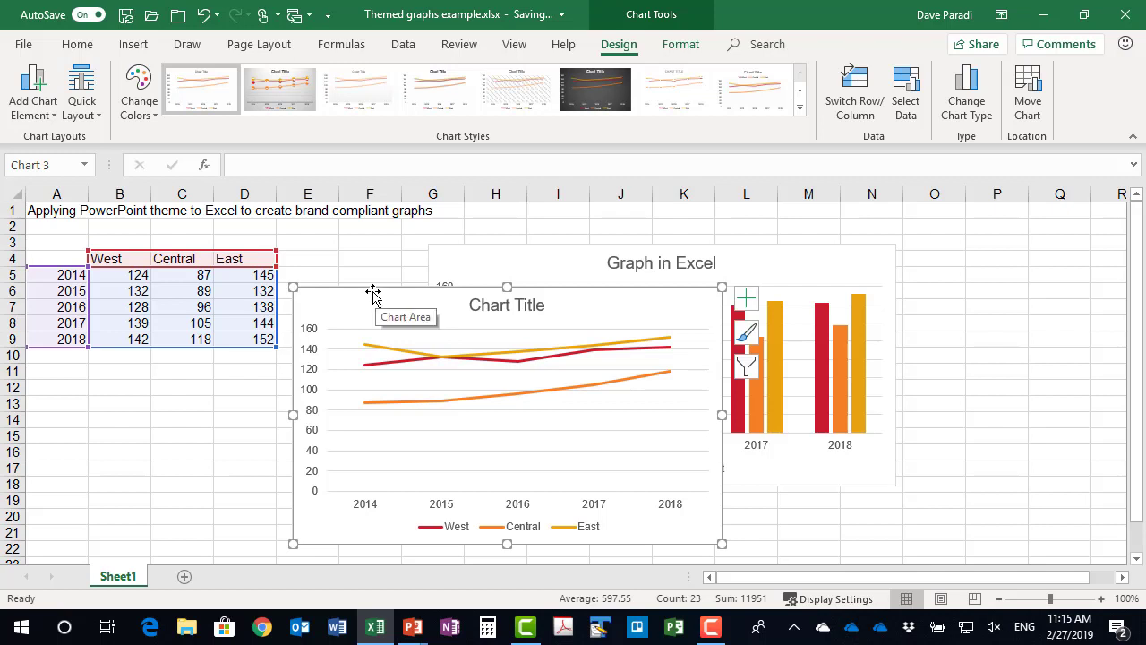
- Add a Title Only slide as slide 3 in New presentation example
{"action": "mouse_move", "coordinate": [411, 632]}
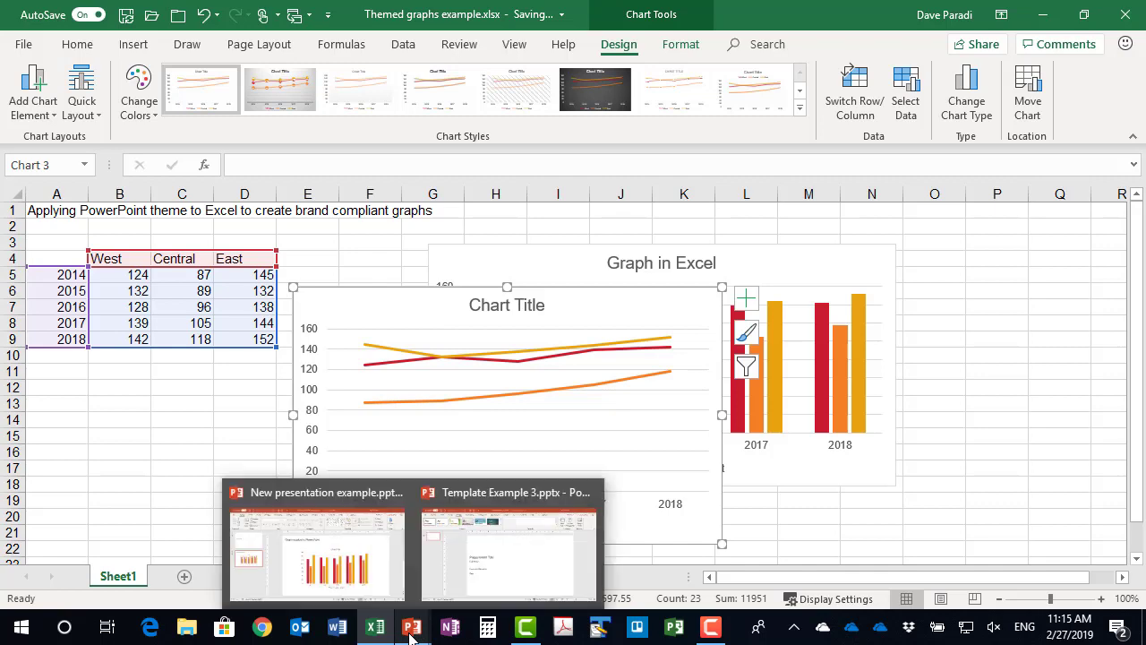
{"action": "left_click", "coordinate": [371, 584]}
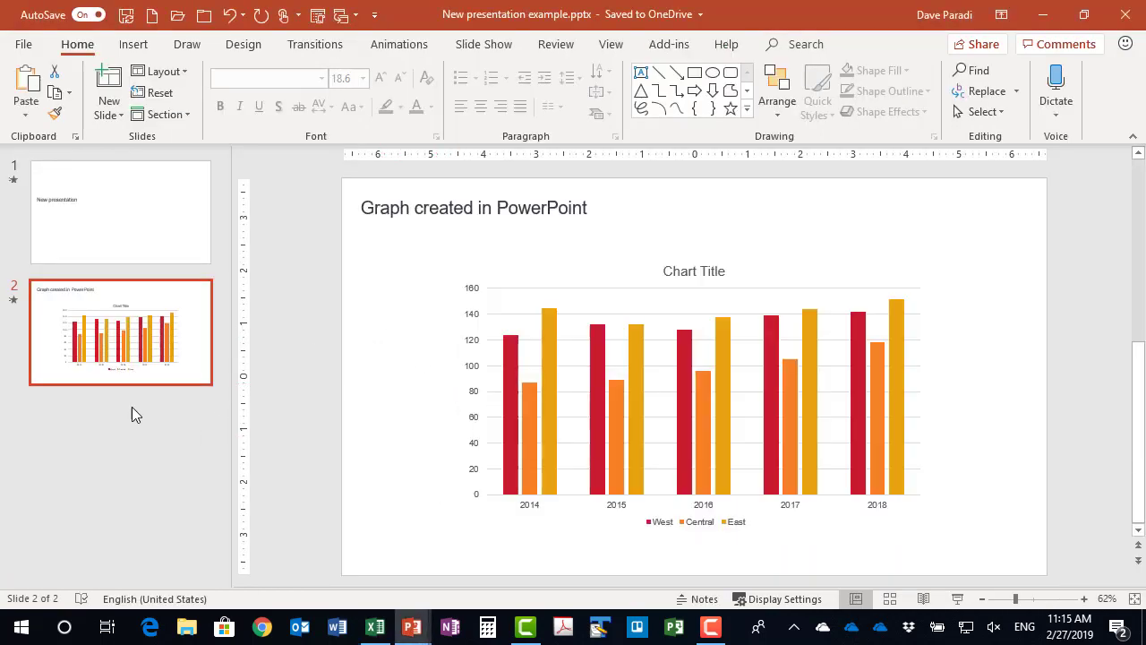
{"action": "left_click", "coordinate": [135, 394]}
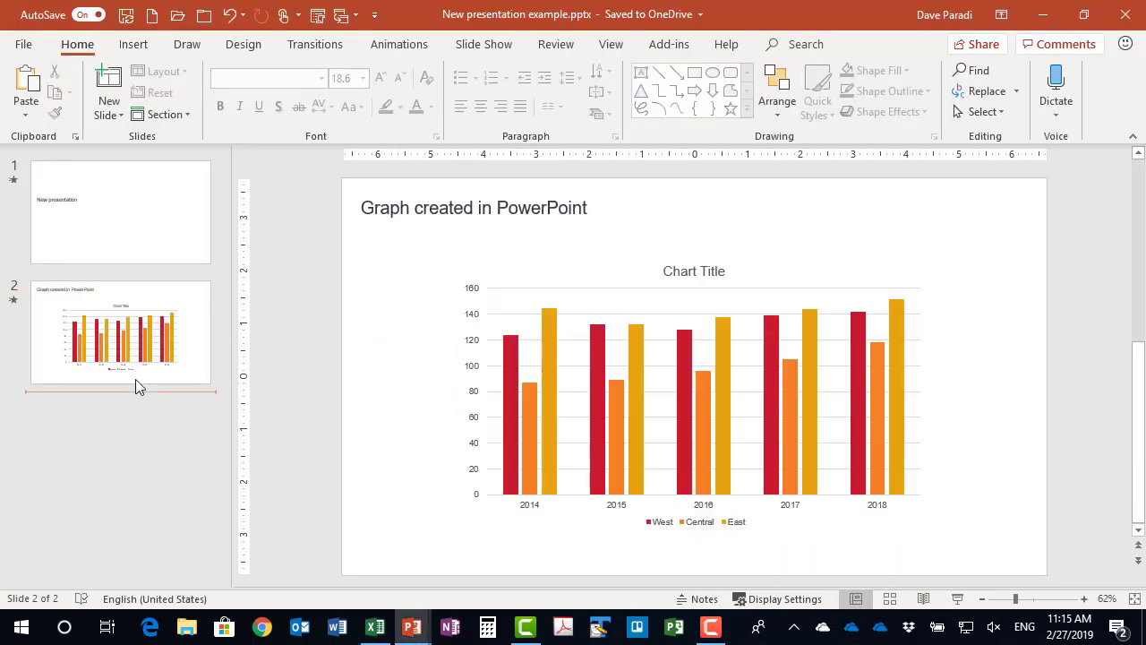
{"action": "left_click", "coordinate": [123, 121]}
{"action": "left_click", "coordinate": [220, 248]}
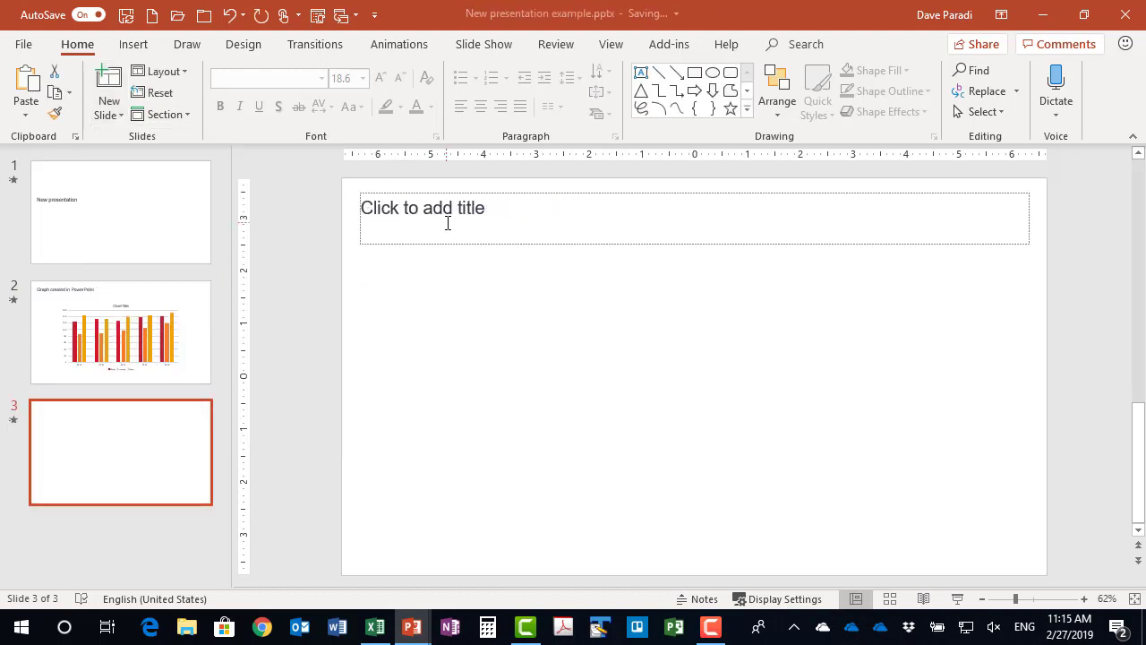
- Title the new slide 'Graph as image from Excel'
{"action": "left_click", "coordinate": [448, 223]}
{"action": "type", "text": "G"}
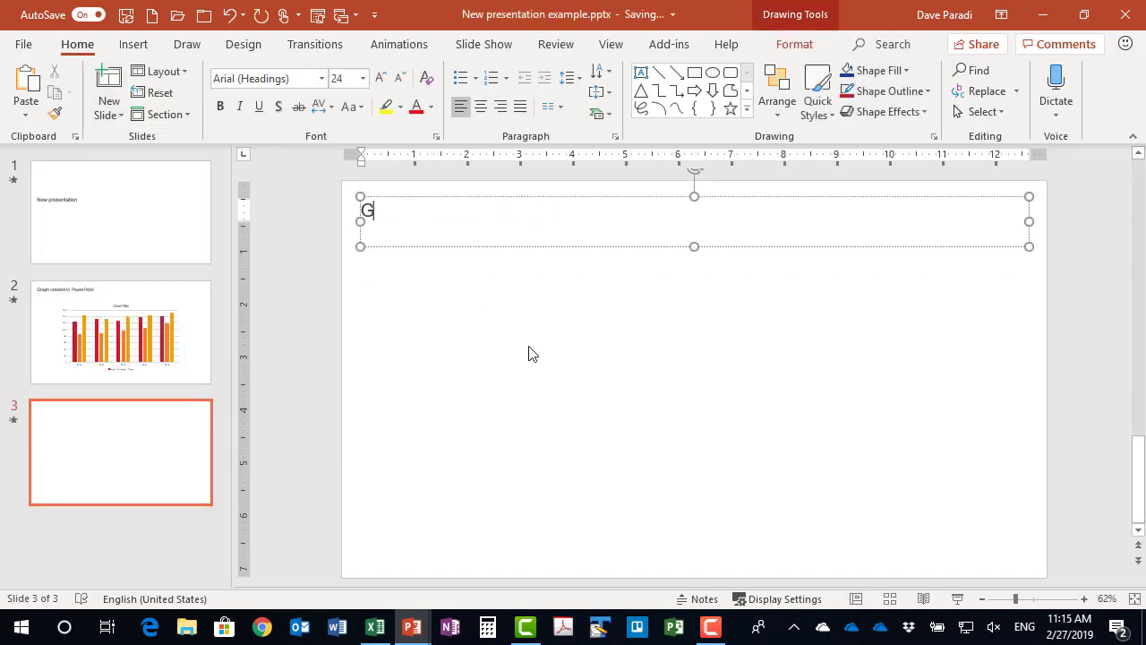
{"action": "type", "text": "raph as im"}
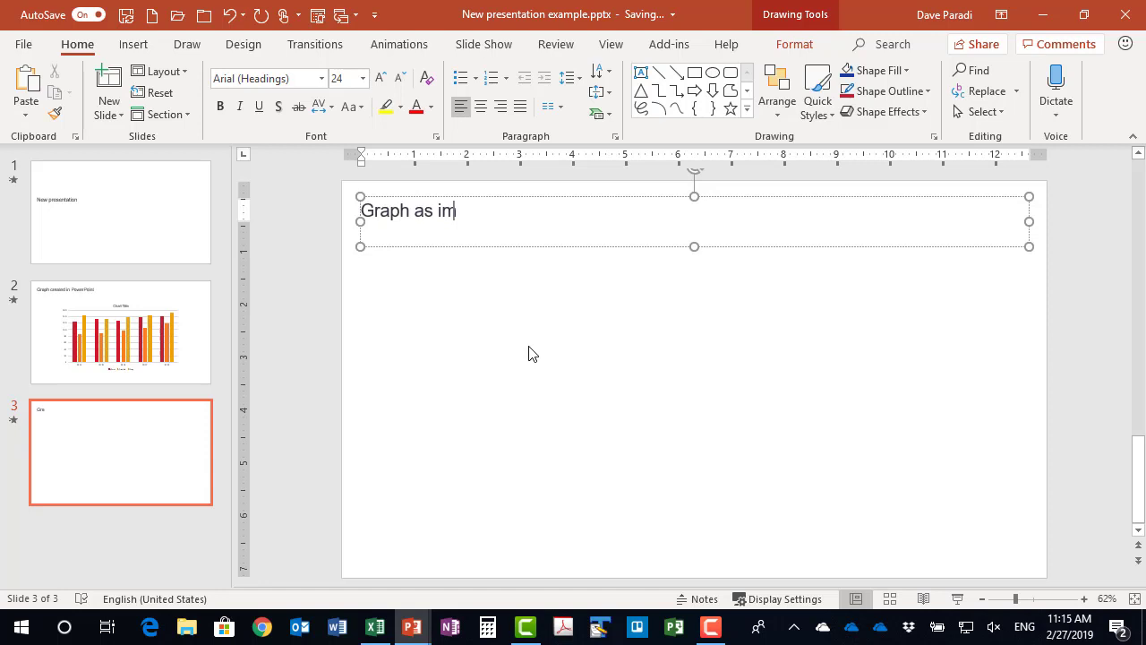
{"action": "type", "text": "age from Excel"}
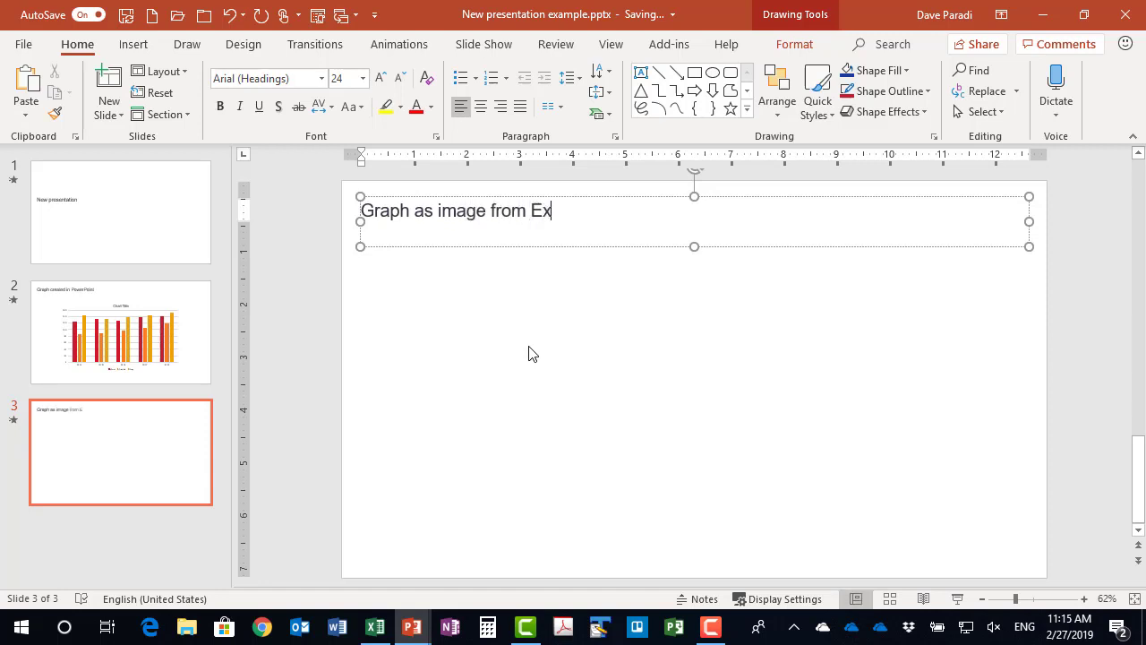
{"action": "left_click", "coordinate": [525, 381]}
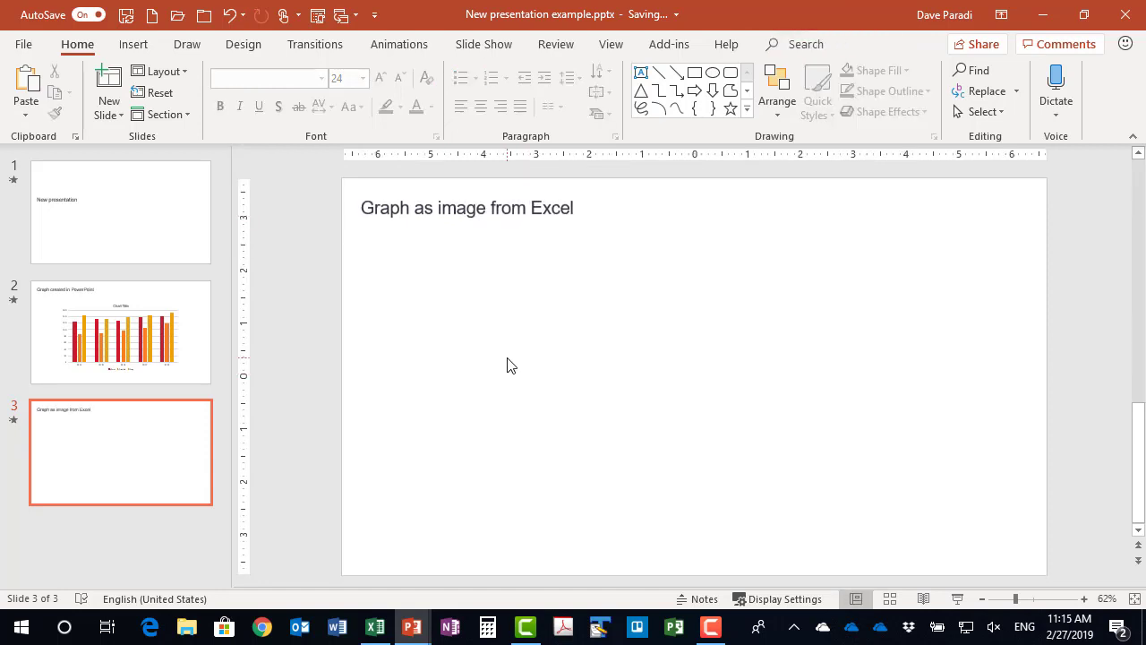
{"action": "left_click", "coordinate": [26, 120]}
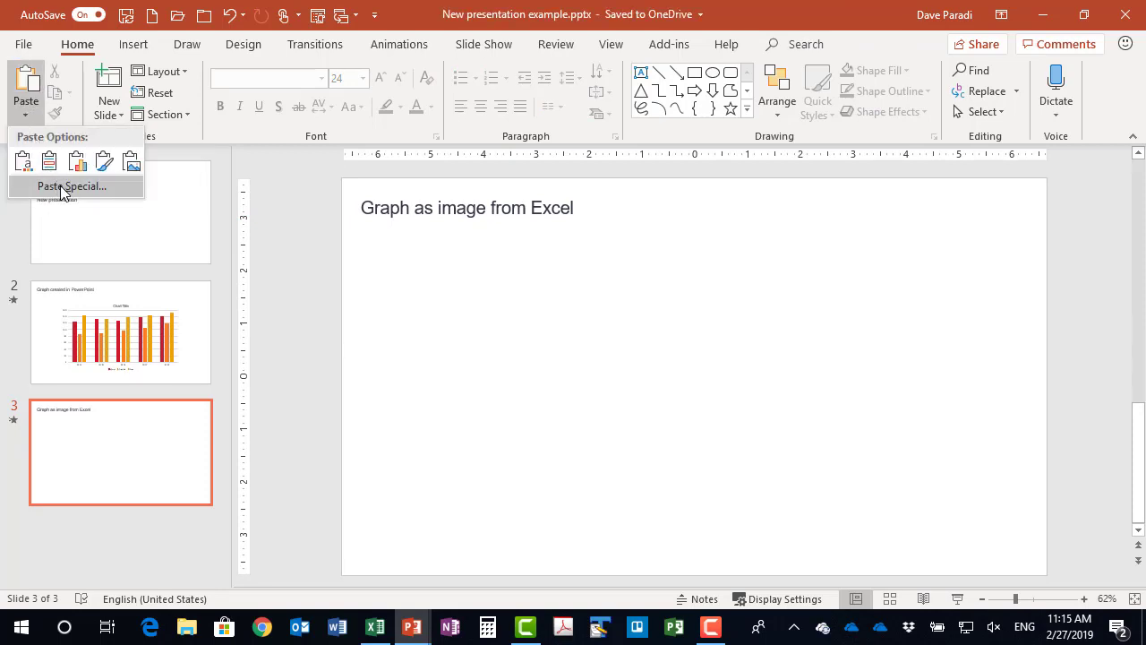
- Paste the Excel line chart as an Enhanced Metafile picture and enlarge it from both corners
{"action": "left_click", "coordinate": [59, 188]}
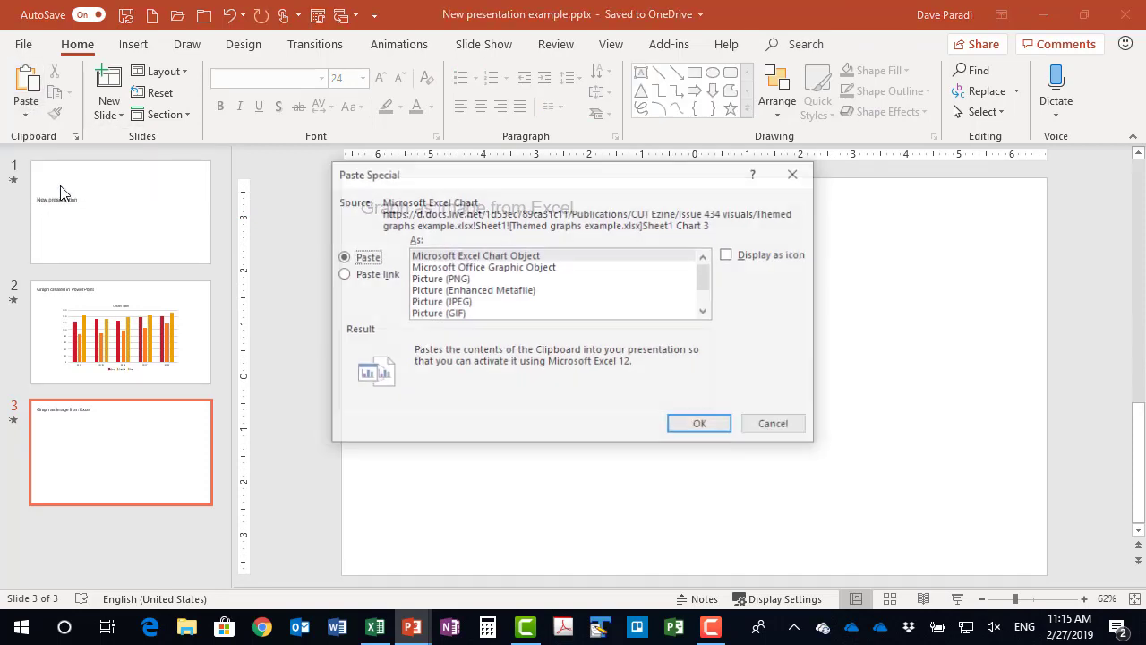
{"action": "left_click", "coordinate": [488, 291]}
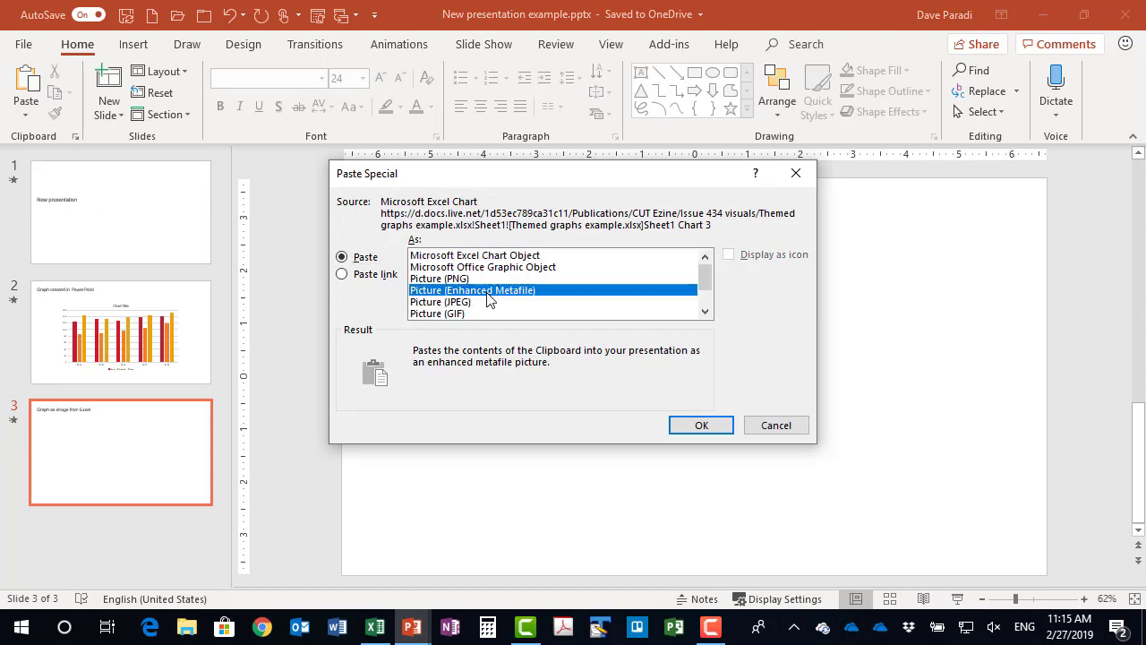
{"action": "left_click", "coordinate": [702, 426]}
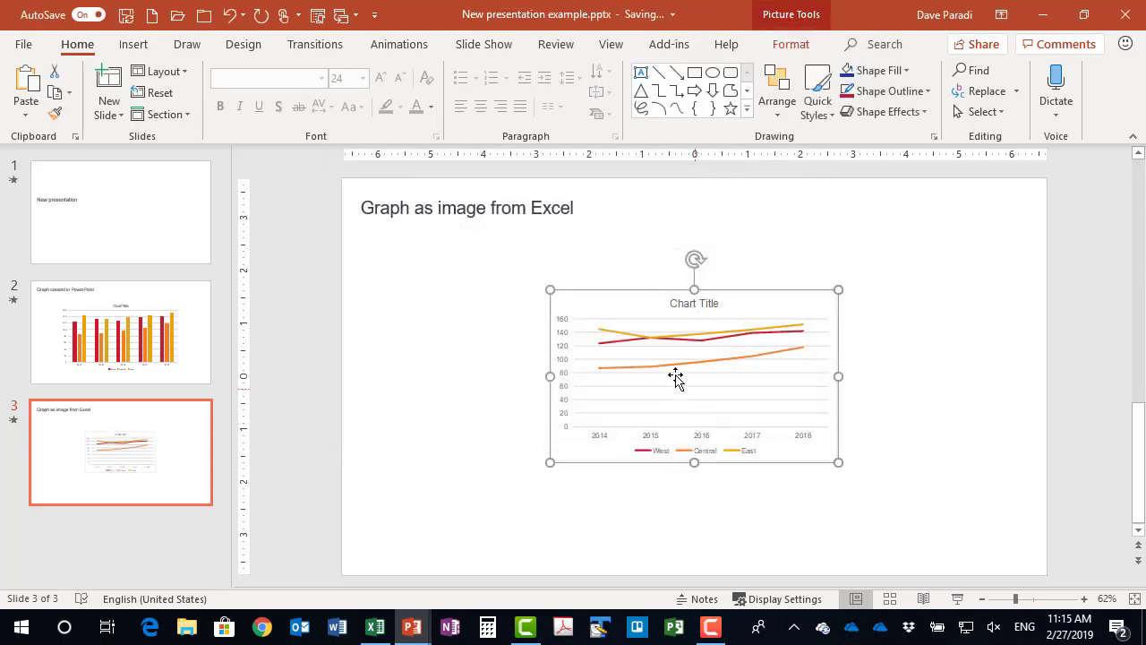
{"action": "left_click_drag", "start_coordinate": [550, 461], "coordinate": [443, 526]}
{"action": "left_click_drag", "start_coordinate": [839, 287], "coordinate": [913, 244]}
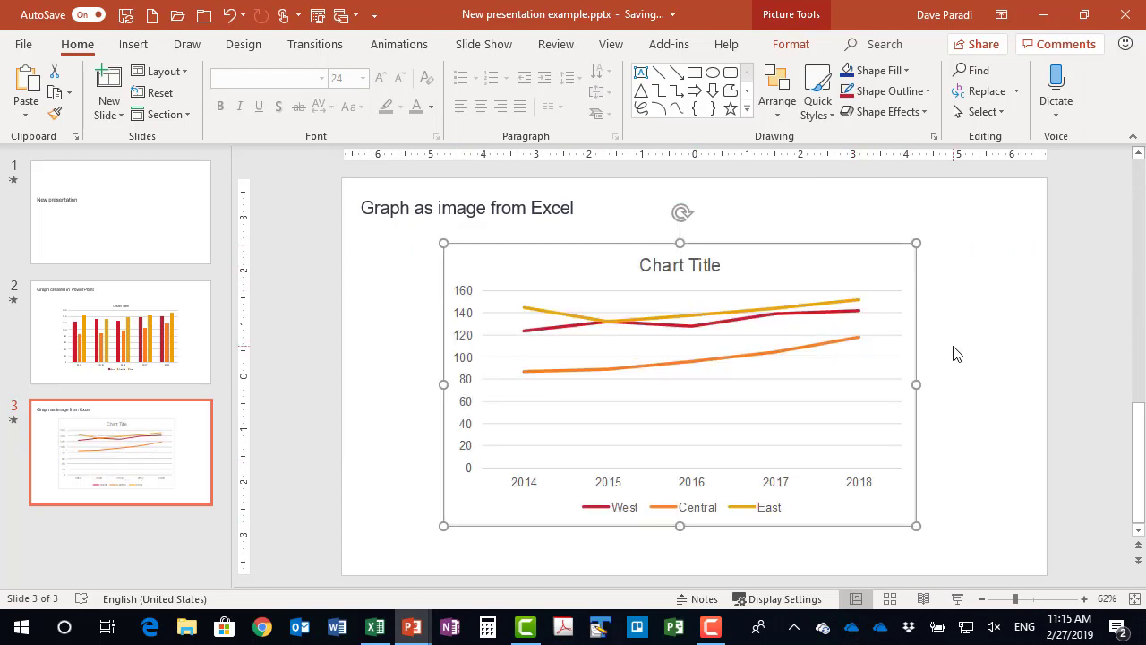